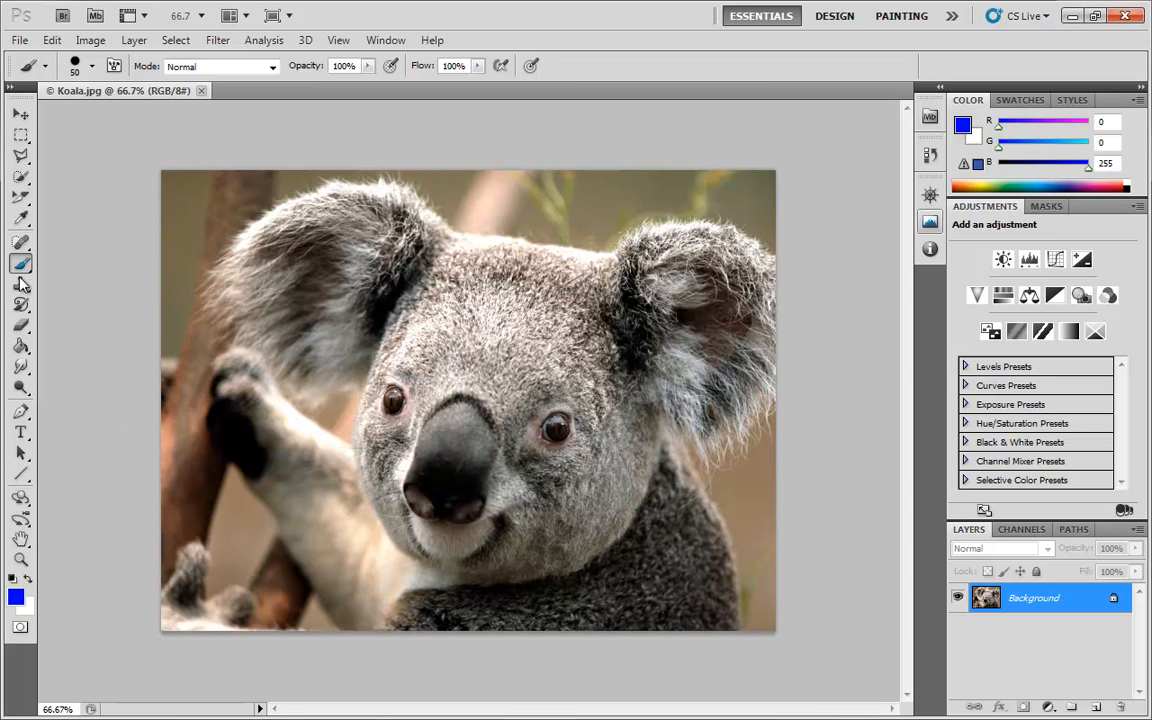
Step: Paint a solid blue round spot on top of the koala's head with the Brush, keeping the current foreground colour
left_click(13, 597)
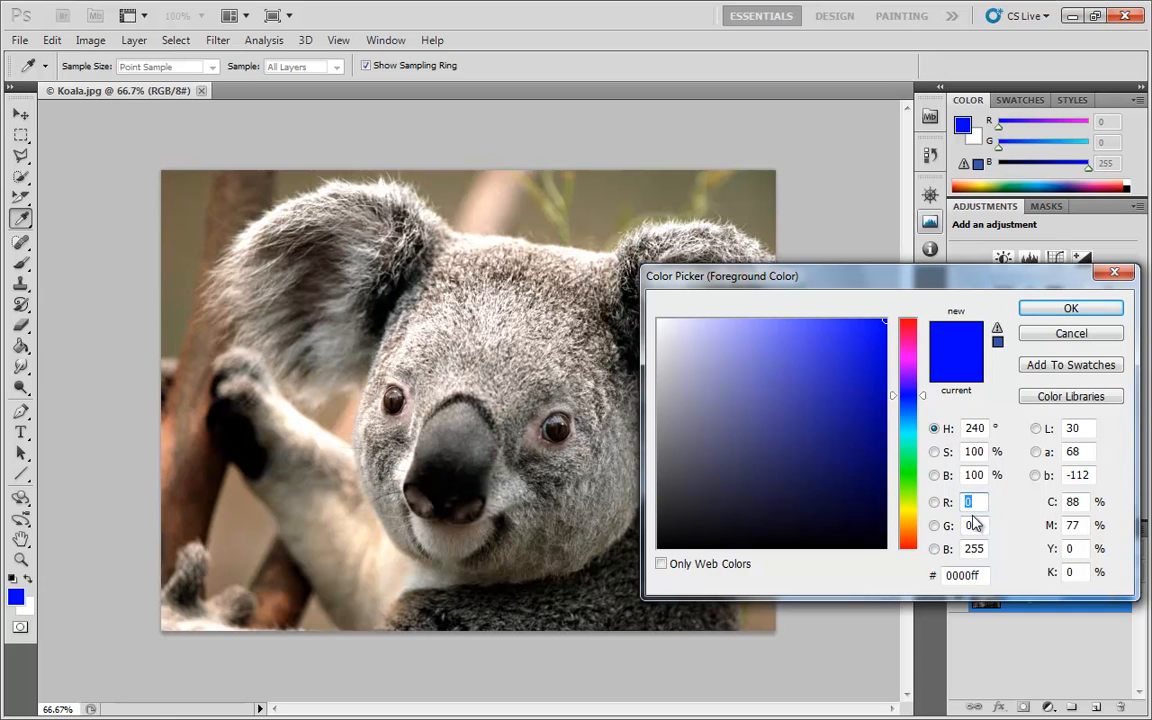
left_click(1071, 334)
key("b")
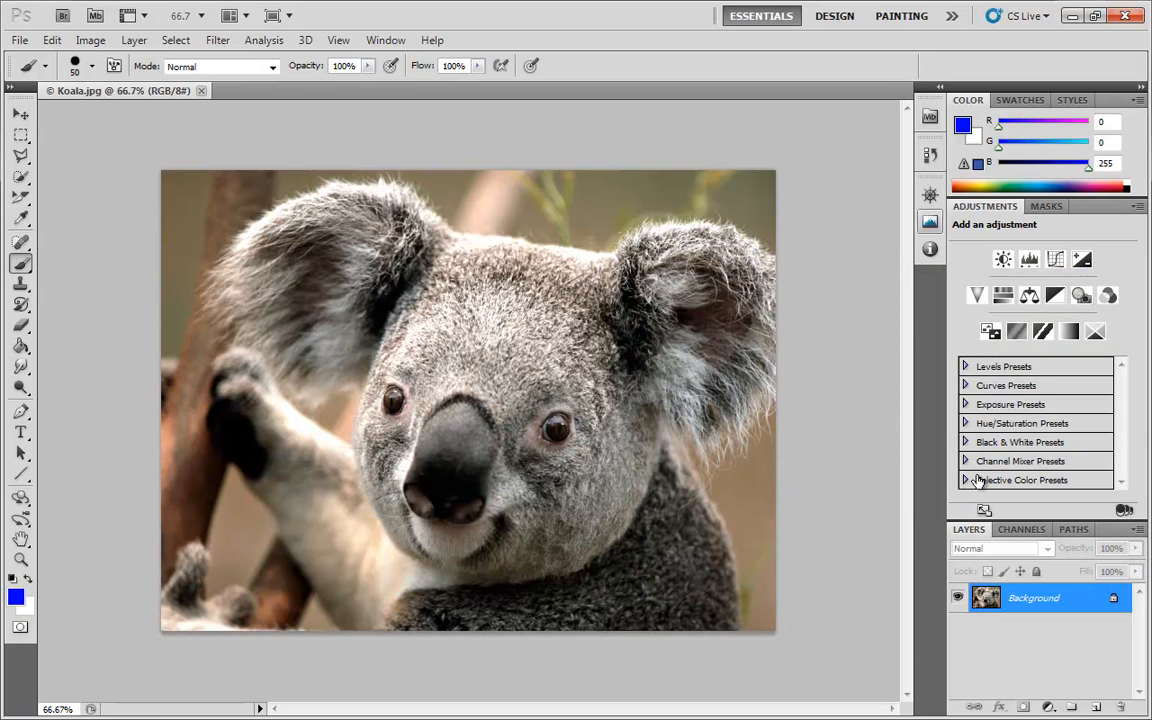
mouse_move(514, 226)
left_mouse_down()
mouse_move(527, 238)
mouse_move(529, 221)
mouse_move(510, 225)
mouse_move(520, 215)
mouse_move(500, 236)
mouse_move(537, 233)
left_mouse_up()
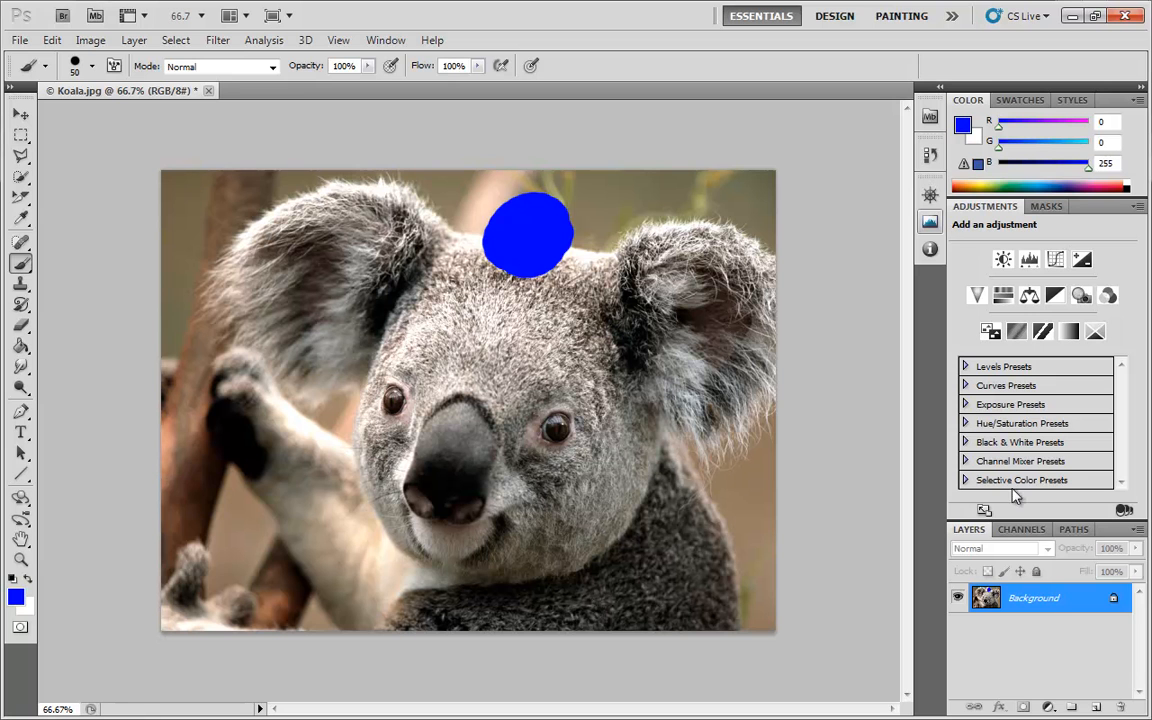
Step: View the Red, Green and Blue channels one after another to examine how the blue spot appears in each
left_click(1022, 530)
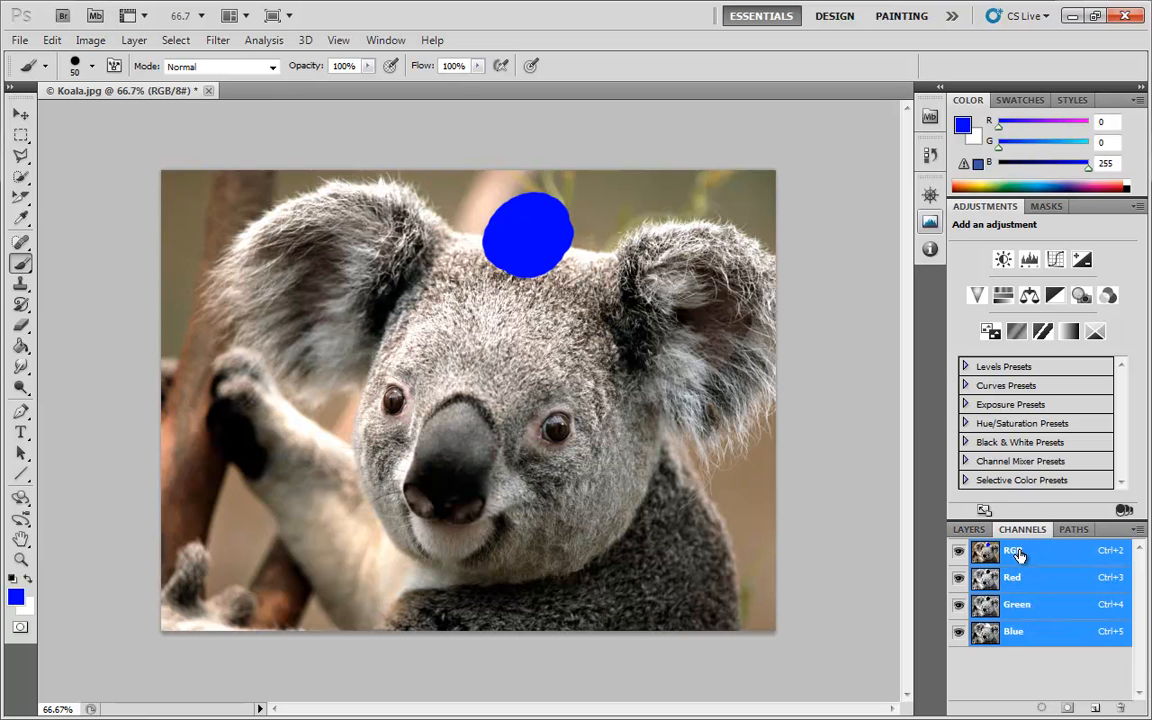
left_click(1024, 579)
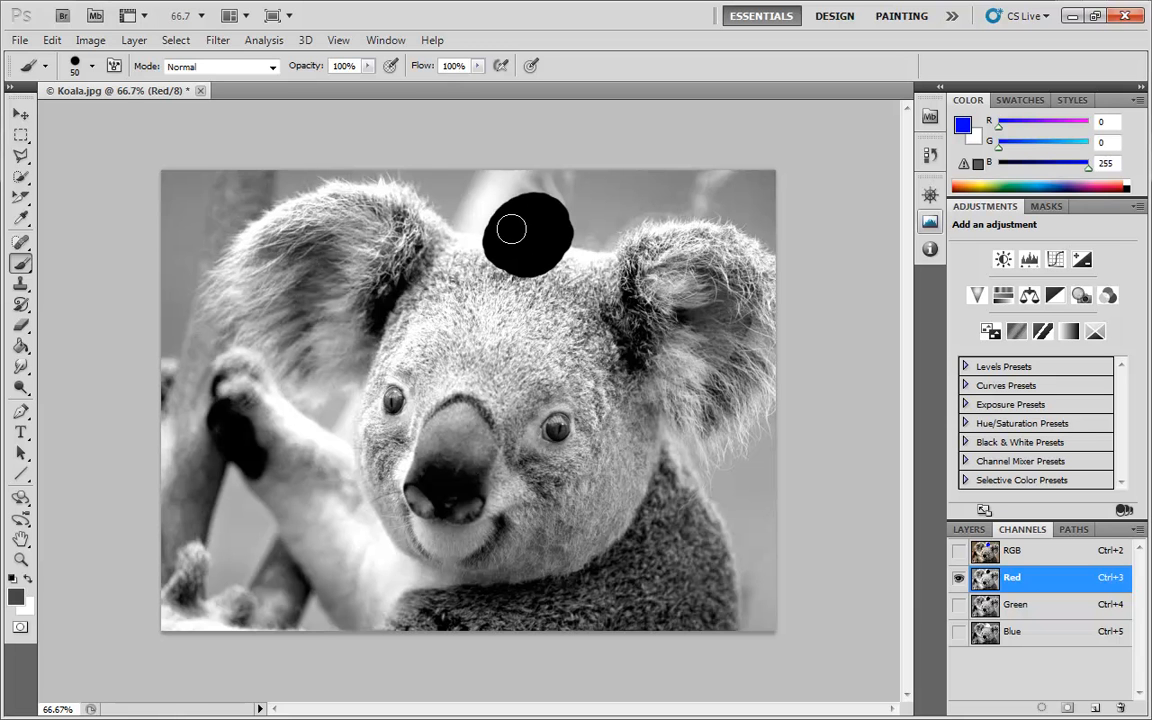
left_click(1052, 600)
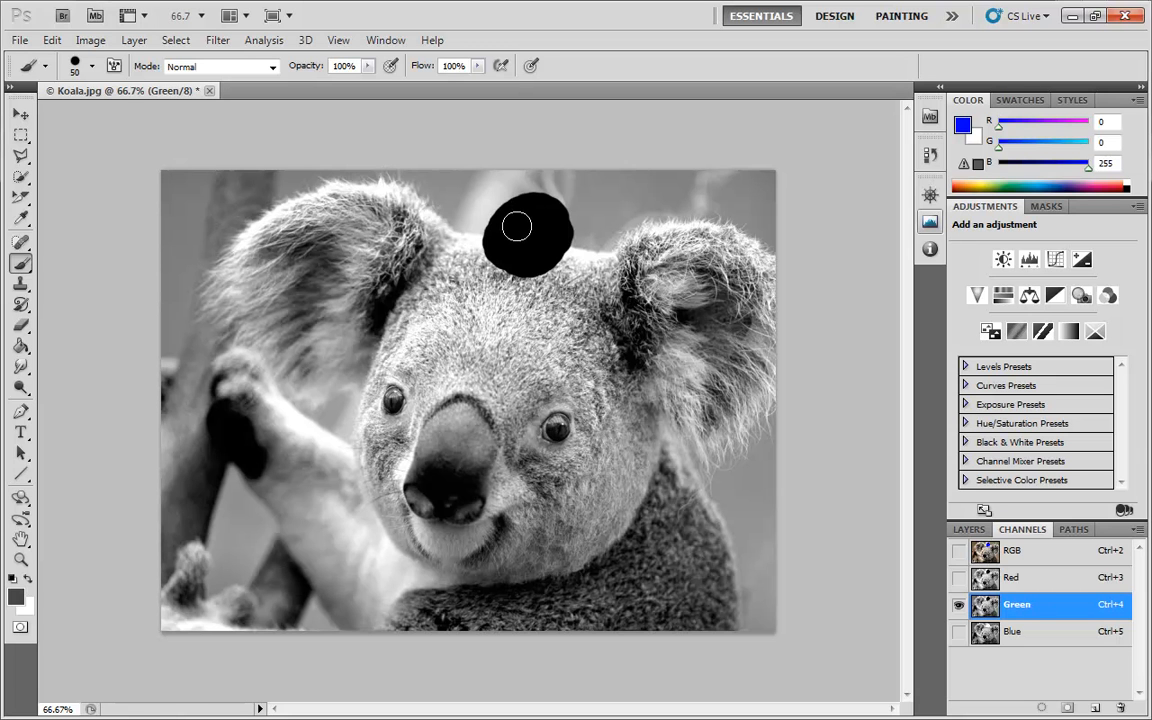
left_click(1035, 632)
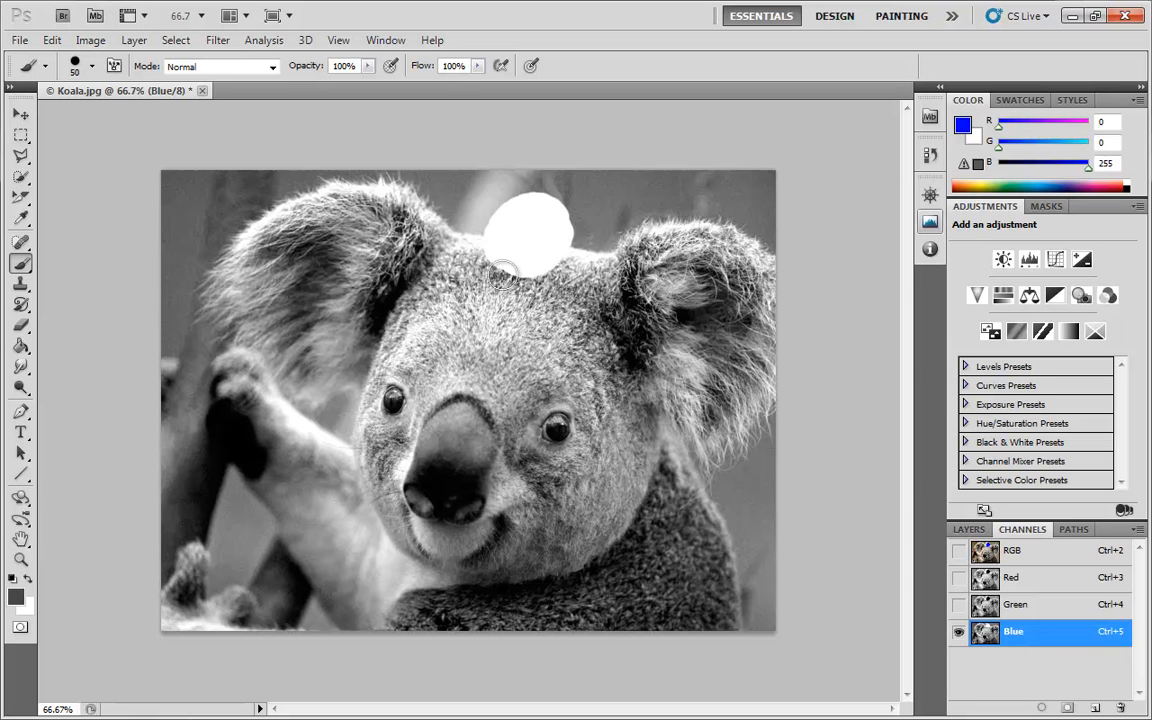
Step: Add a Channel Mixer adjustment layer above the Background, keeping Red as the output channel
left_click(968, 530)
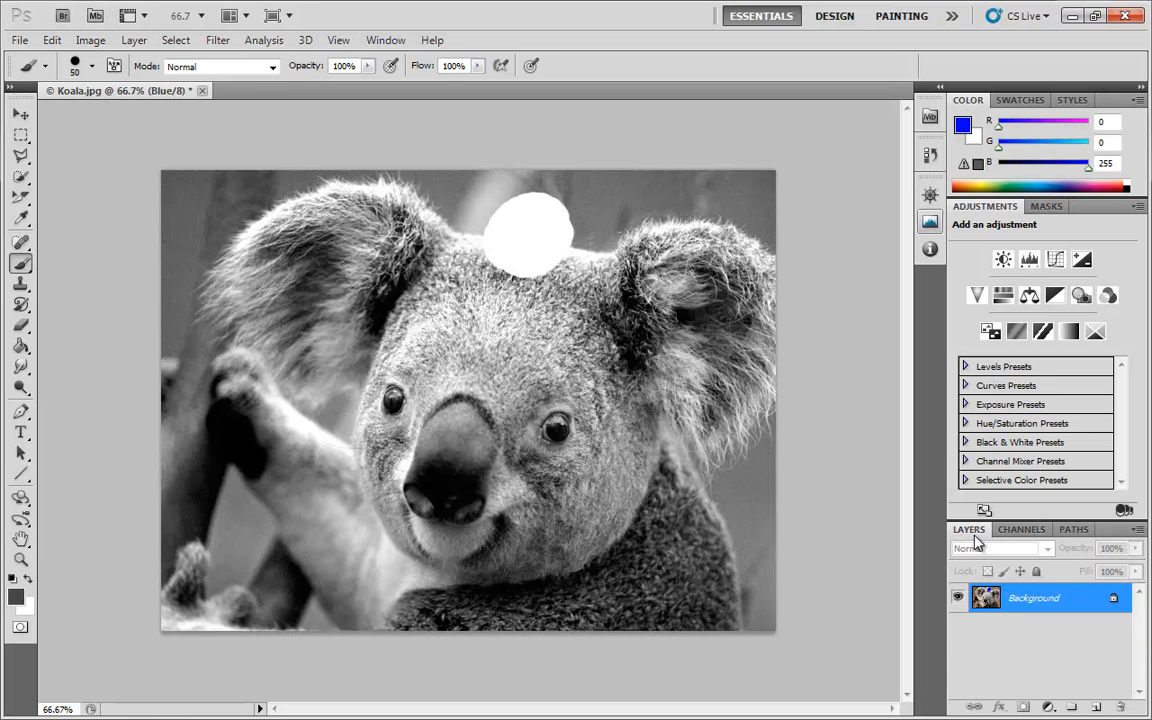
left_click(1097, 303)
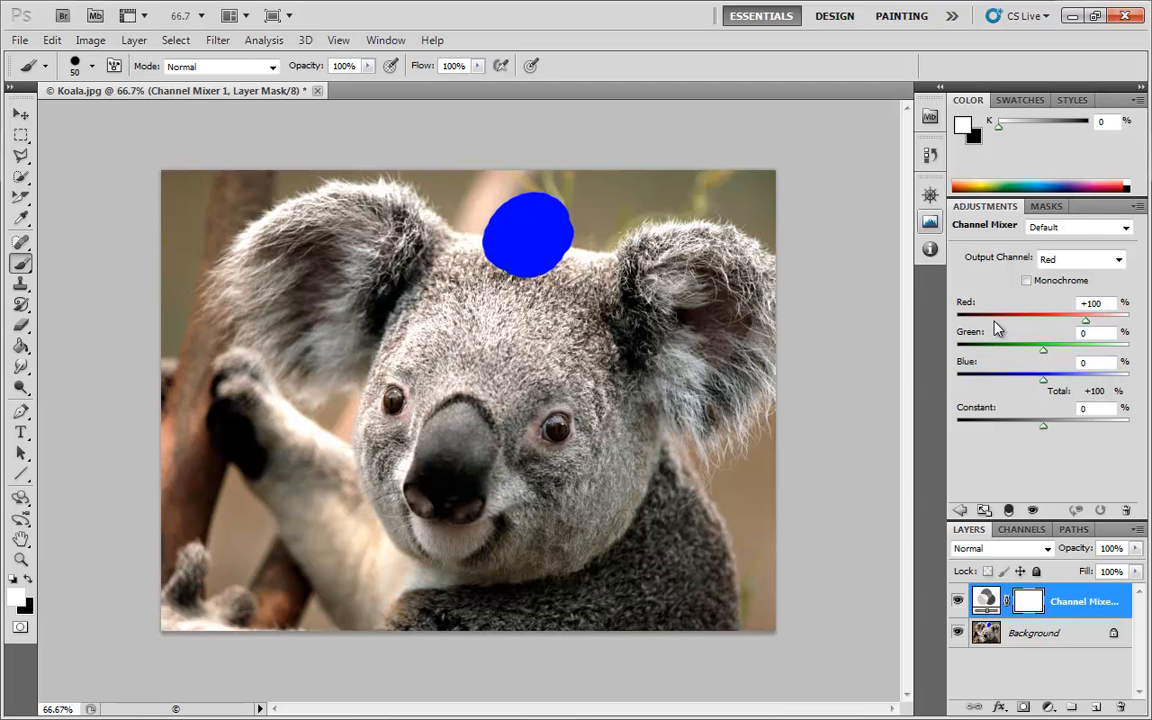
left_click(1050, 259)
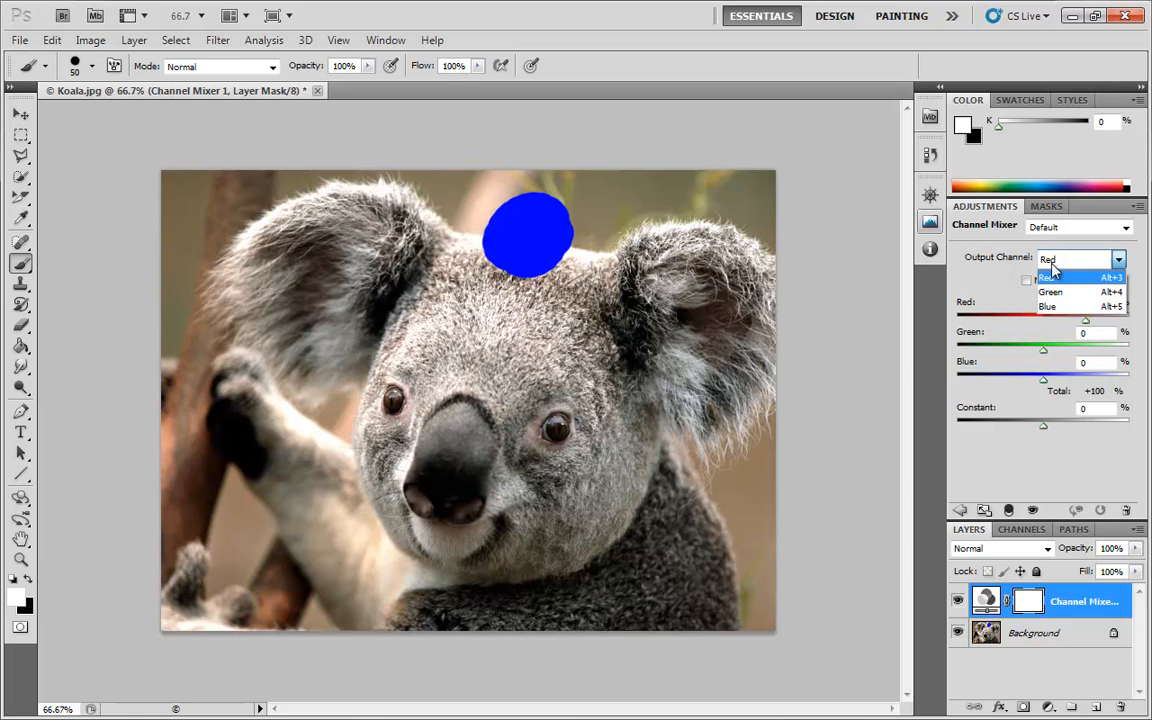
left_click(960, 238)
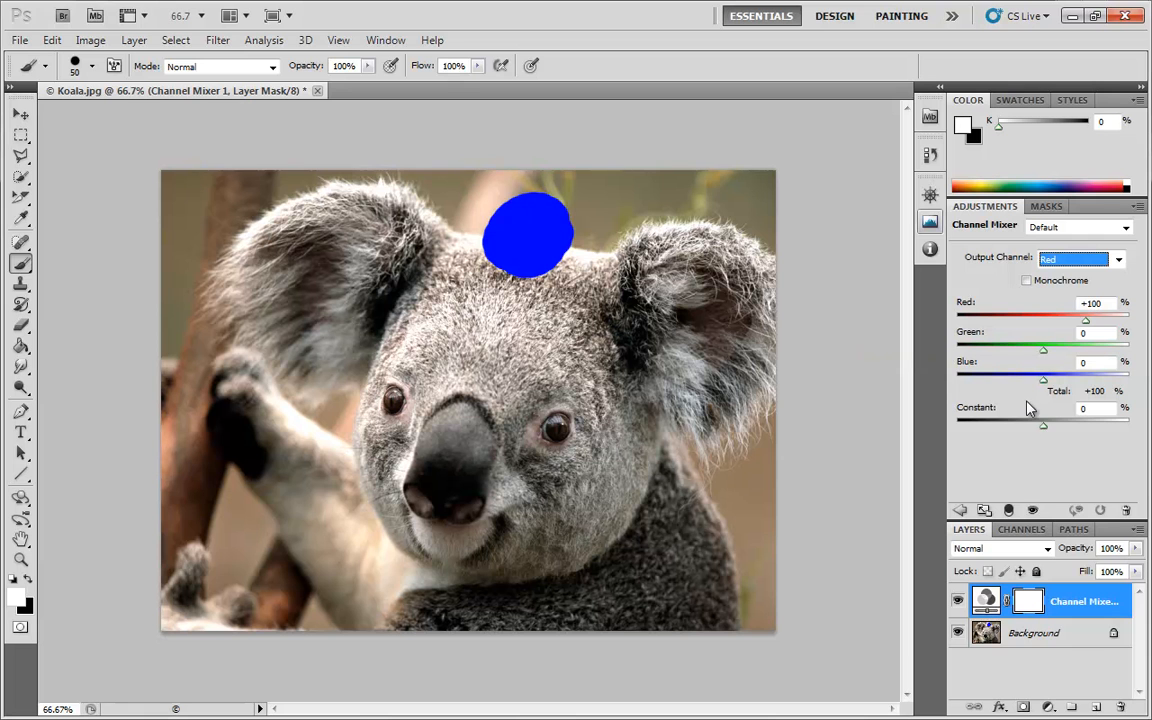
Step: Try lowering the Red output channel's sources to -5% green and -18% blue, and undo both changes
left_click(1024, 530)
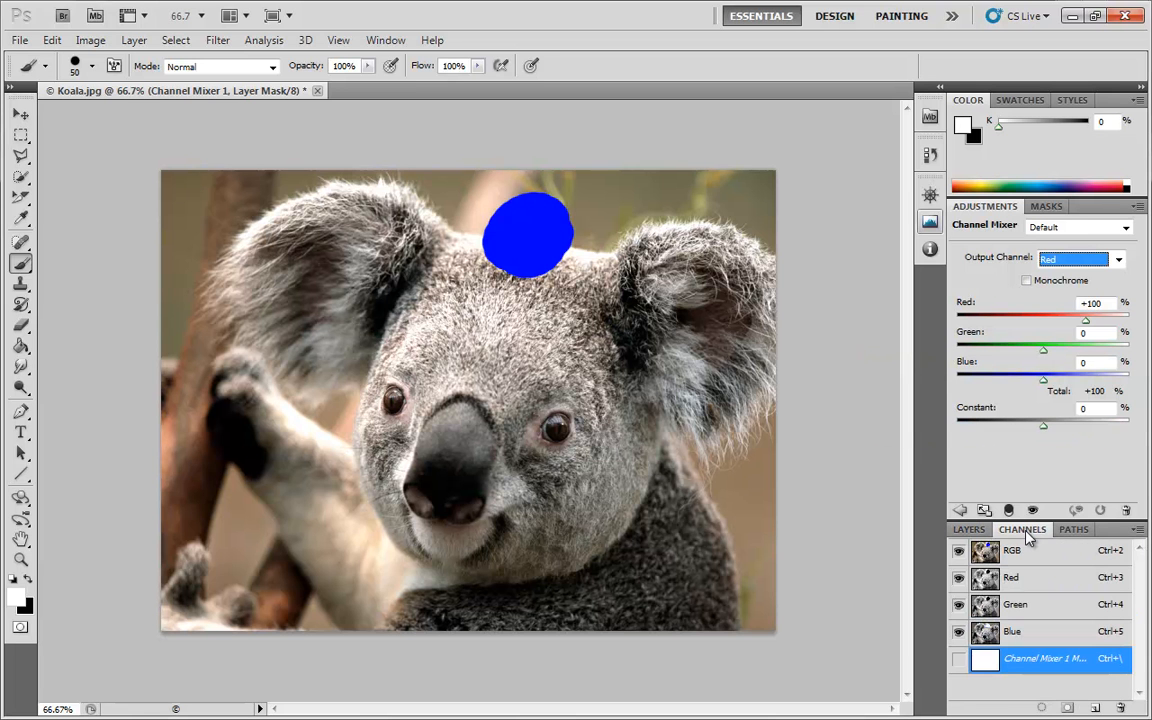
left_click(968, 529)
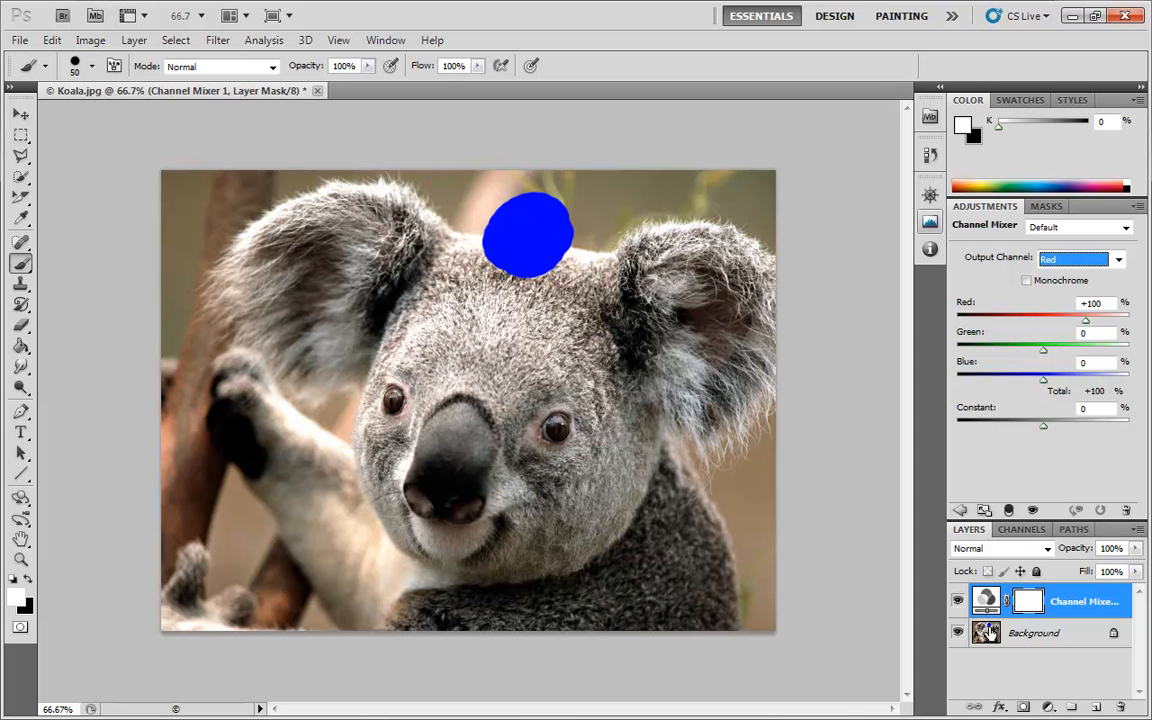
left_click_drag(1041, 353, 1037, 392)
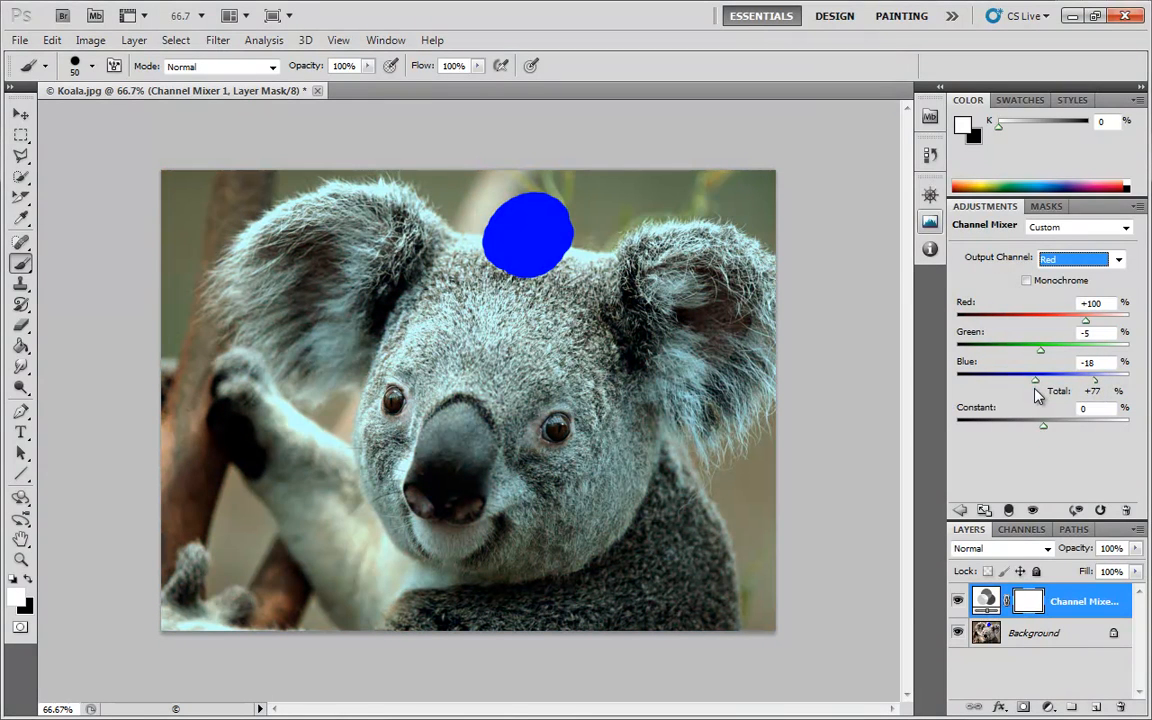
key("ctrl+alt+z")
key("ctrl+alt+z")
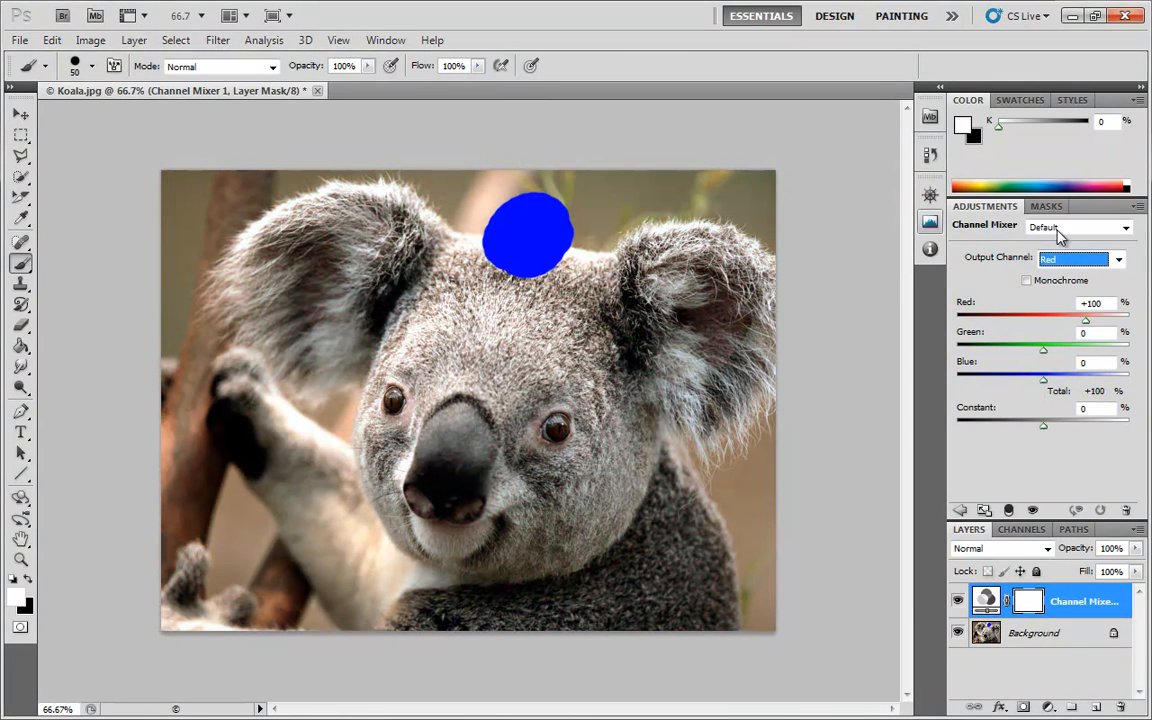
Step: Lower the red source of the Channel Mixer's Red output channel to +87%
left_click(1042, 530)
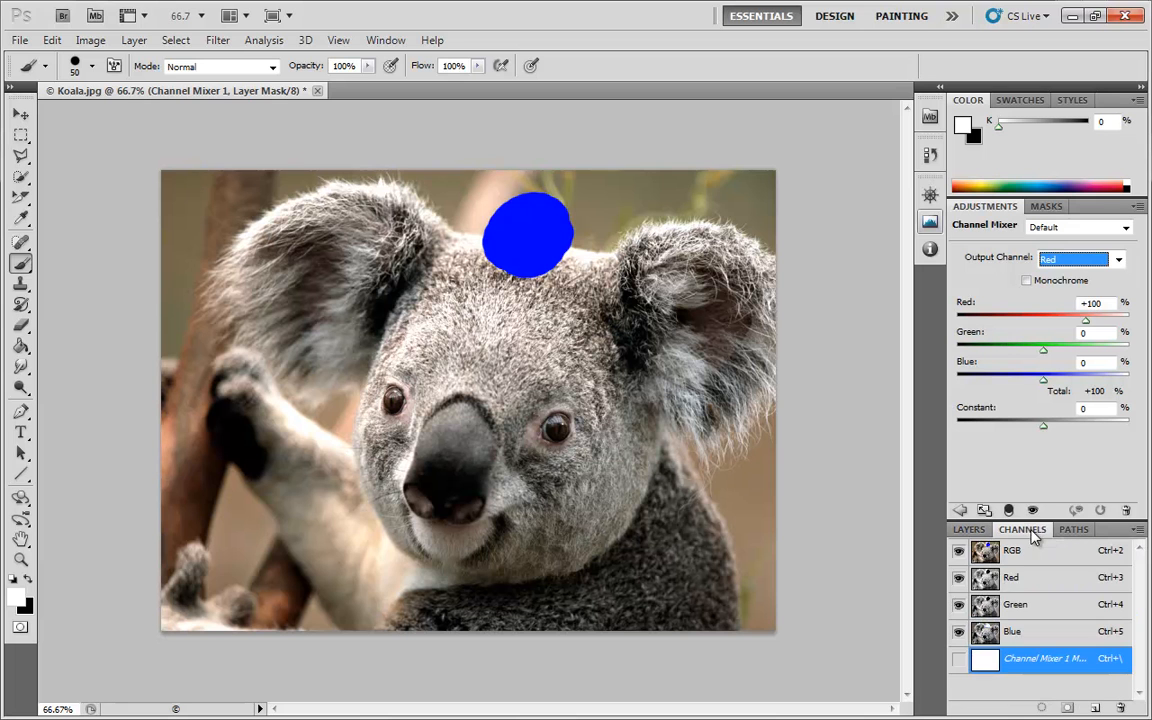
left_click(1042, 586)
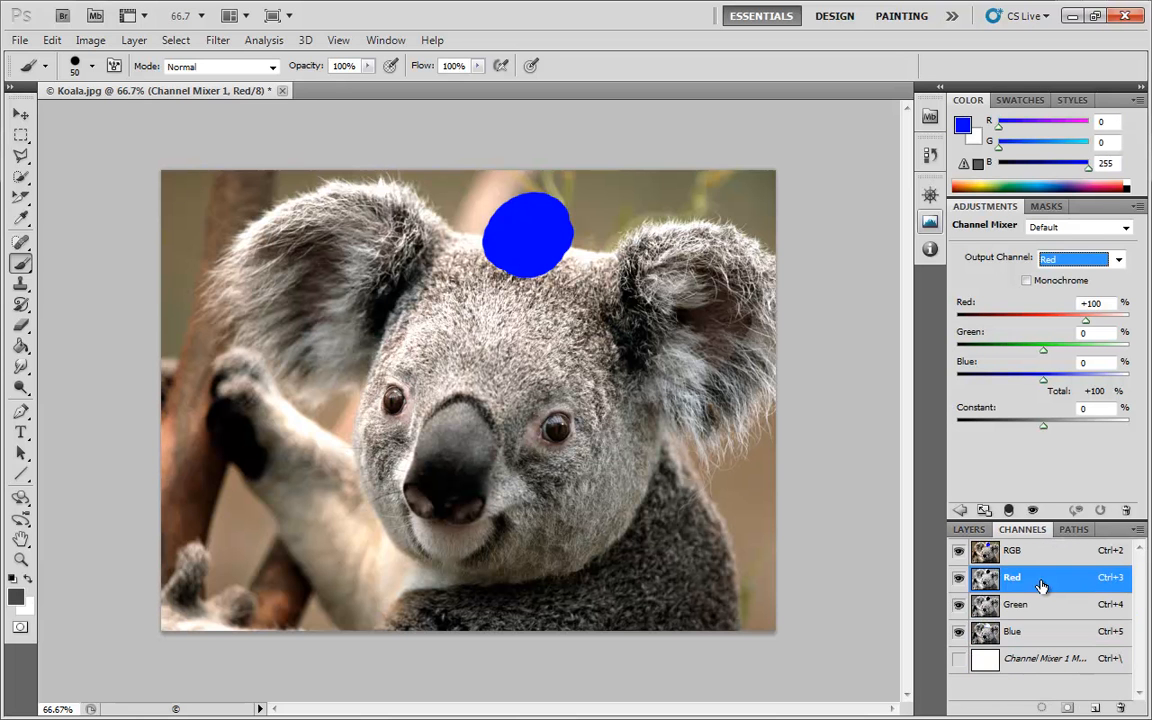
left_click(1068, 262)
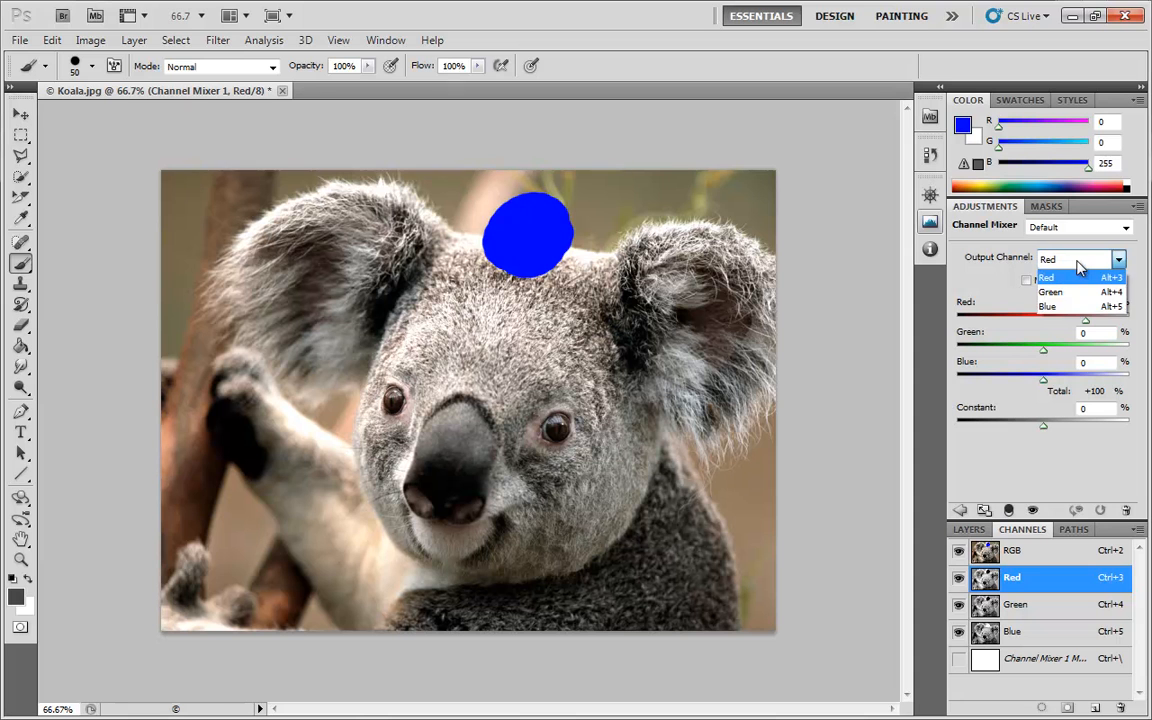
left_click(1075, 278)
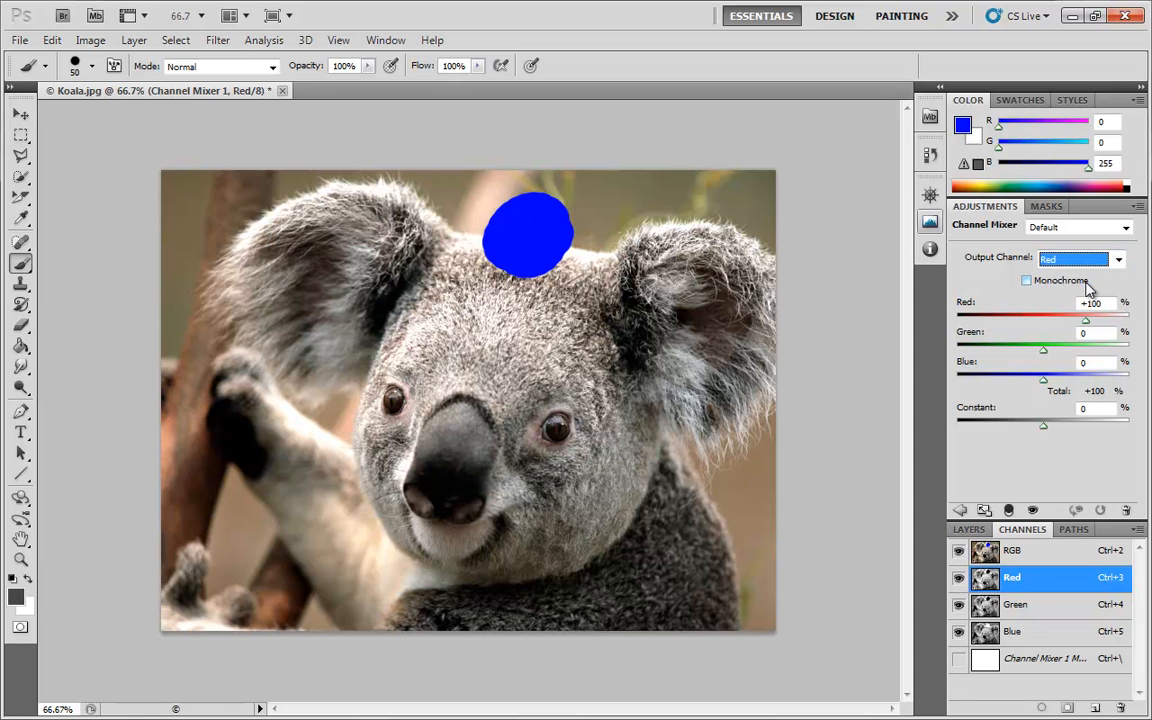
left_click(1055, 605)
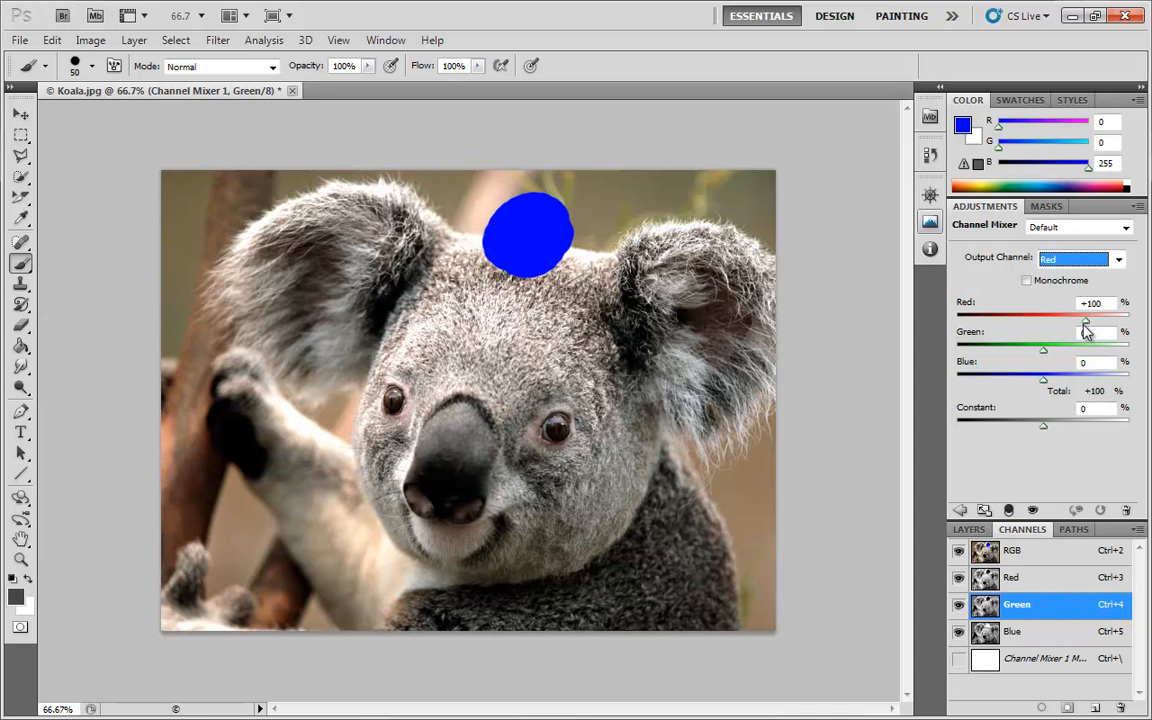
mouse_move(1086, 322)
left_mouse_down()
mouse_move(1016, 329)
mouse_move(1082, 328)
left_mouse_up()
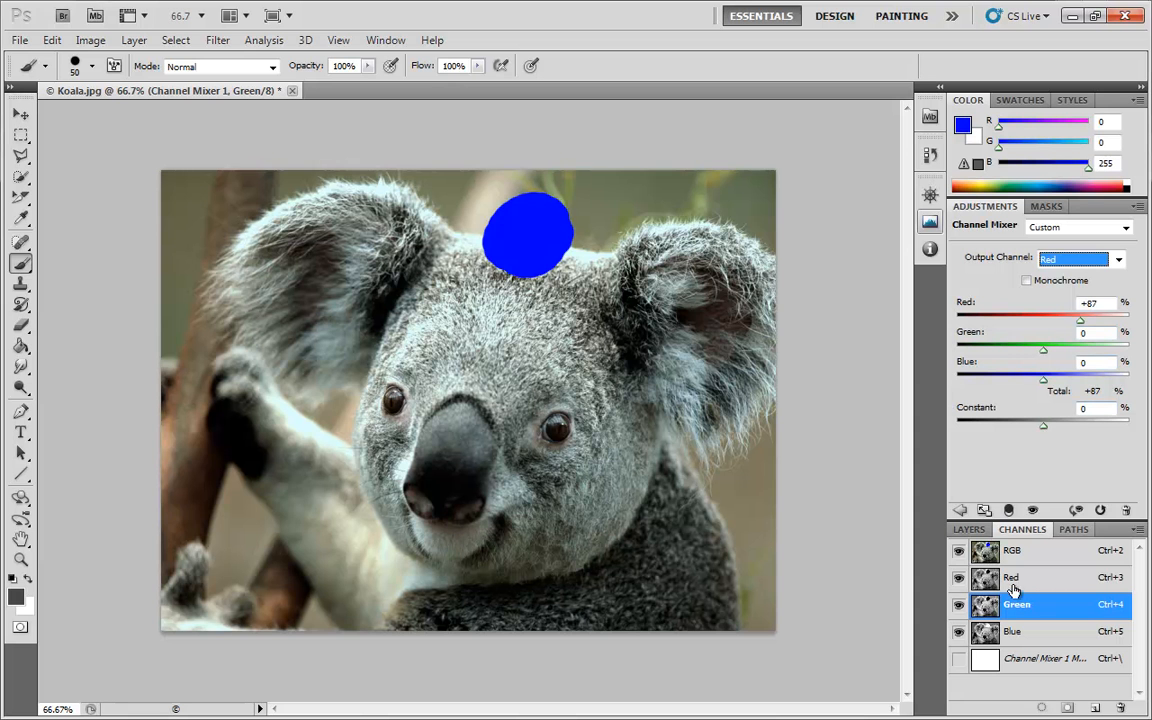
Step: Display only the Green channel while varying the Red output's red source, and set that source to 100%
left_click(958, 577)
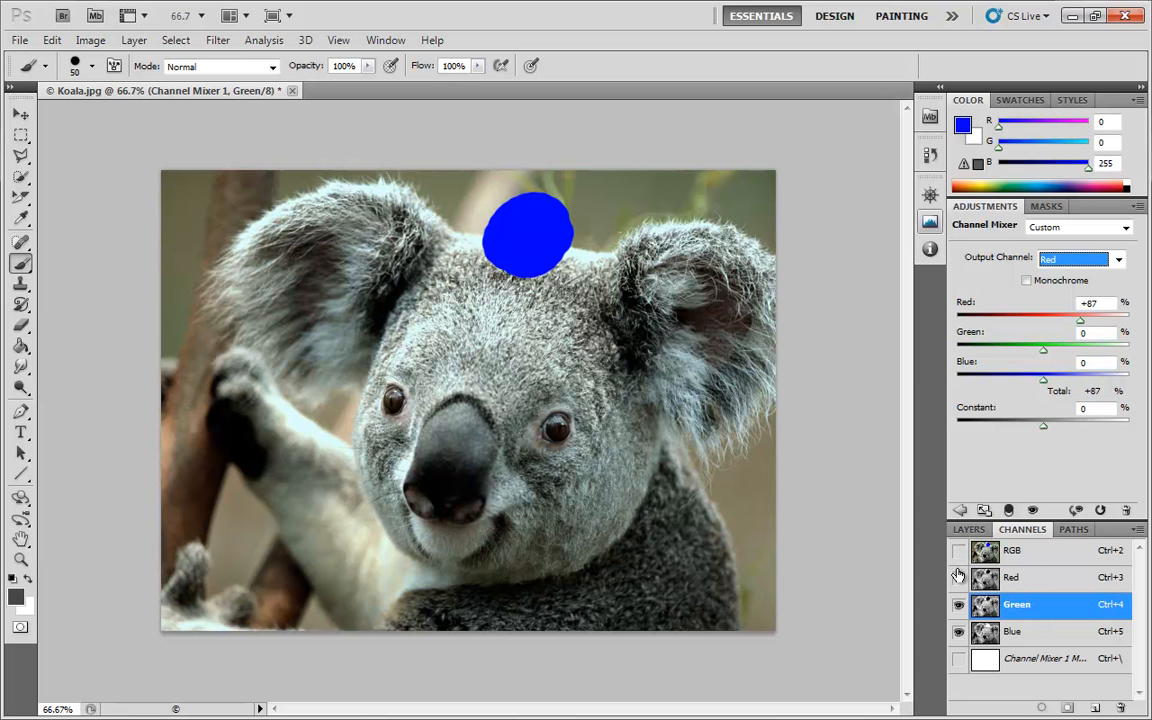
left_click(958, 576)
left_click(960, 630)
left_click(959, 578)
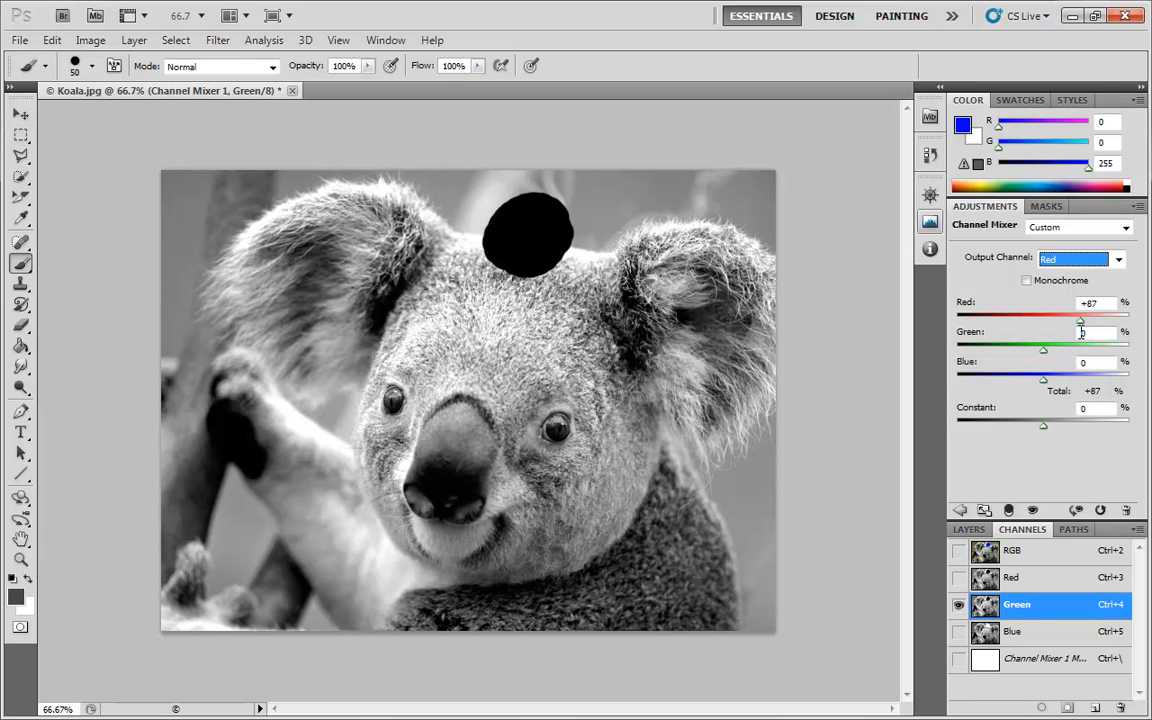
mouse_move(1082, 326)
left_mouse_down()
mouse_move(1016, 327)
mouse_move(1111, 330)
mouse_move(1098, 327)
left_mouse_up()
left_click(1100, 303)
type("100")
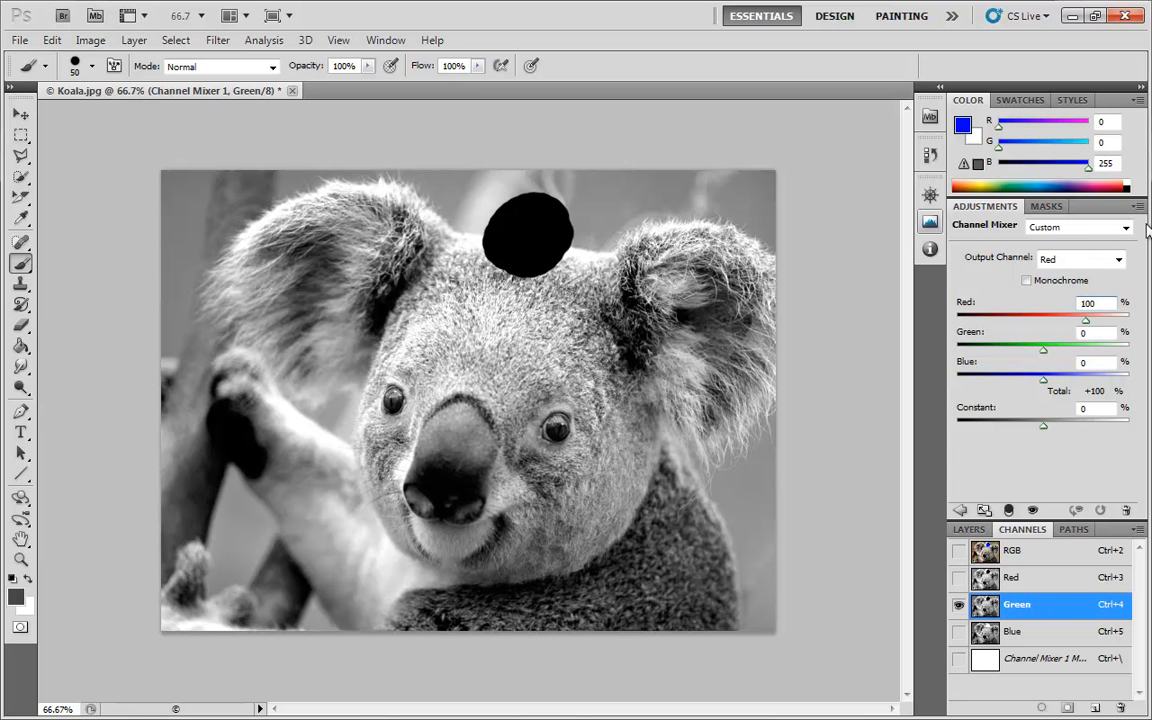
Step: Display the Blue channel alone, try shifting the Red output's green source, and set it to 0%
left_click(1060, 635)
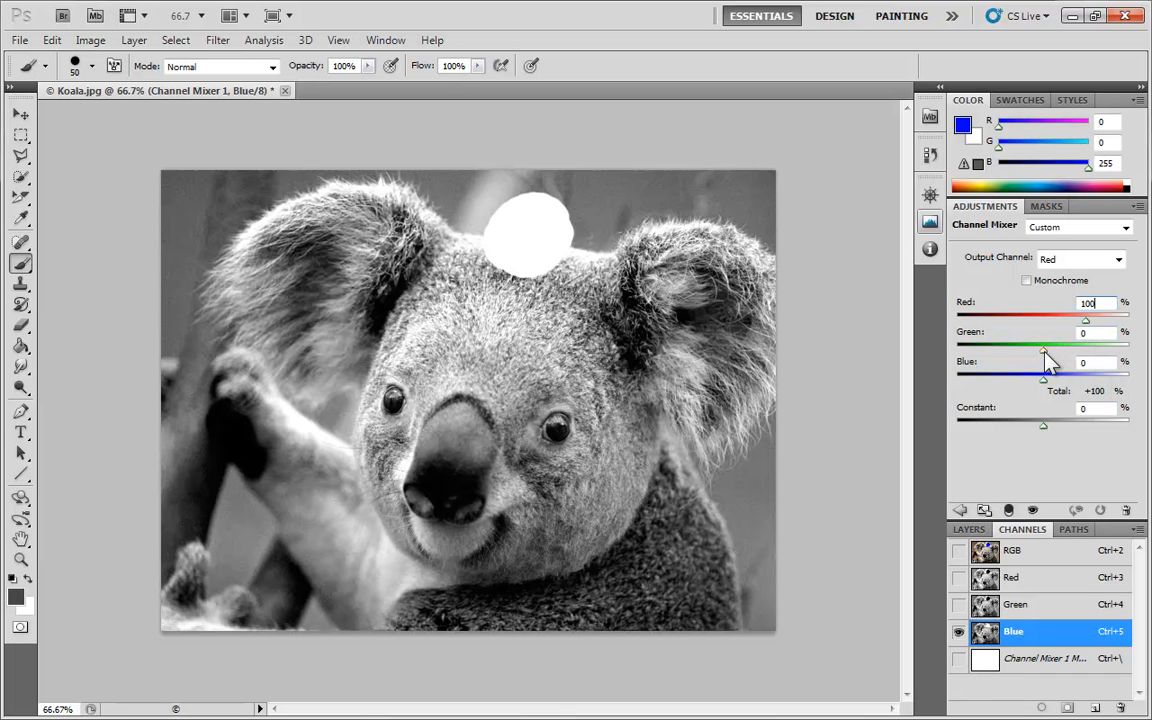
left_click_drag(1044, 350, 1078, 333)
type("0")
Step: Display the Red channel alone, try lowering its red source to +58%, and set it to 100%
left_click(1045, 579)
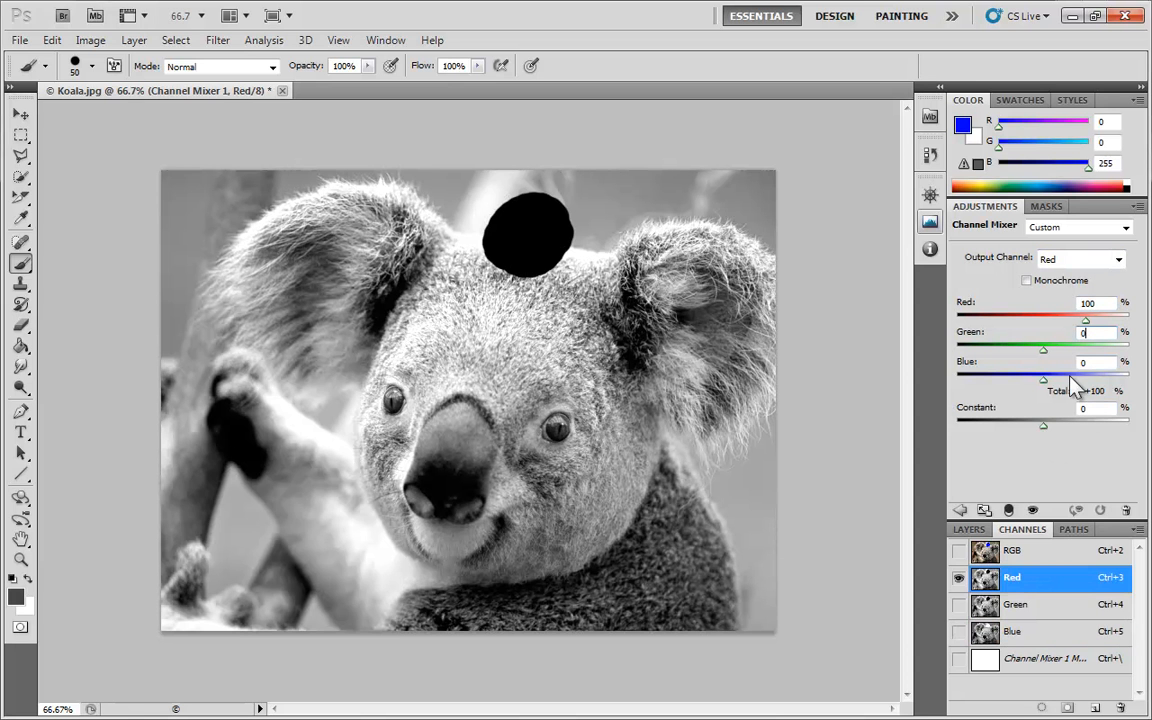
mouse_move(1086, 321)
left_mouse_down()
mouse_move(1052, 329)
mouse_move(1085, 329)
mouse_move(1073, 340)
left_mouse_up()
key("ctrl+z")
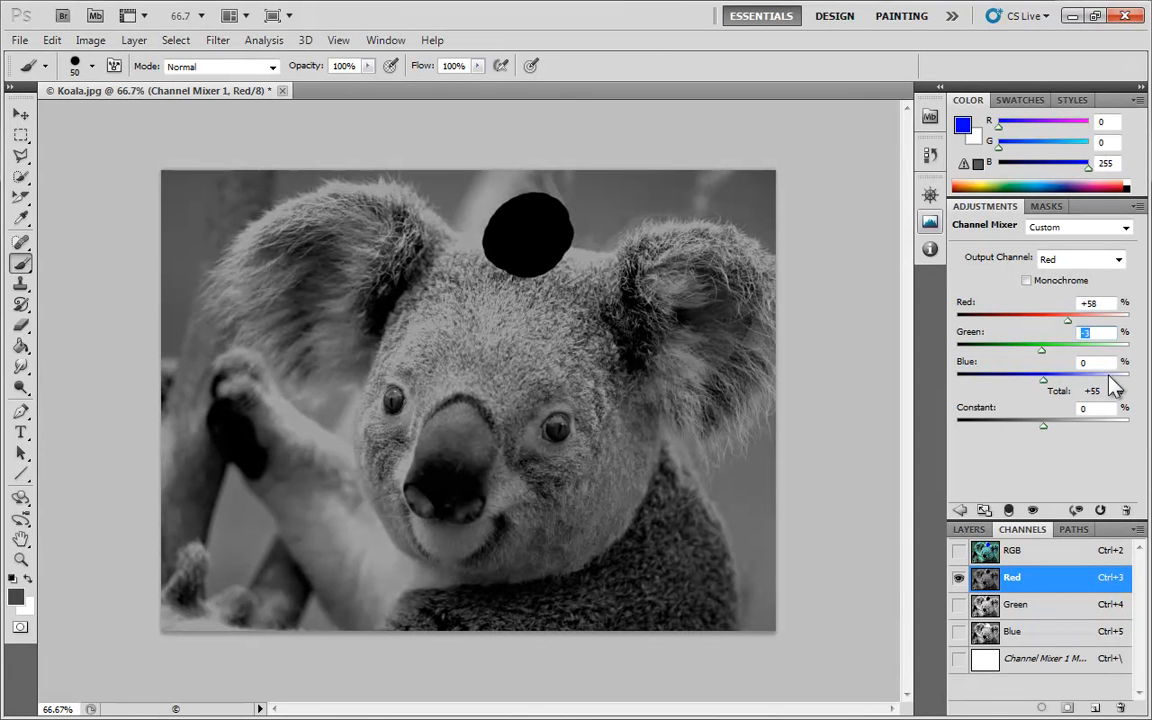
left_click_drag(1107, 304, 1062, 306)
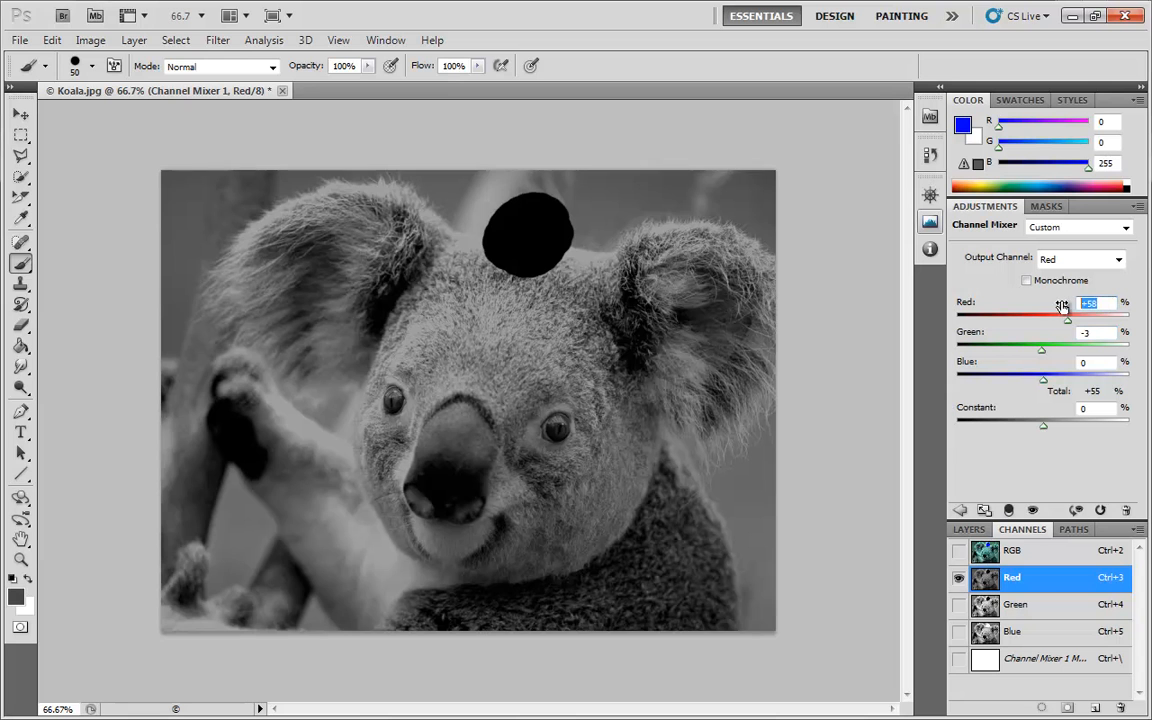
type("100")
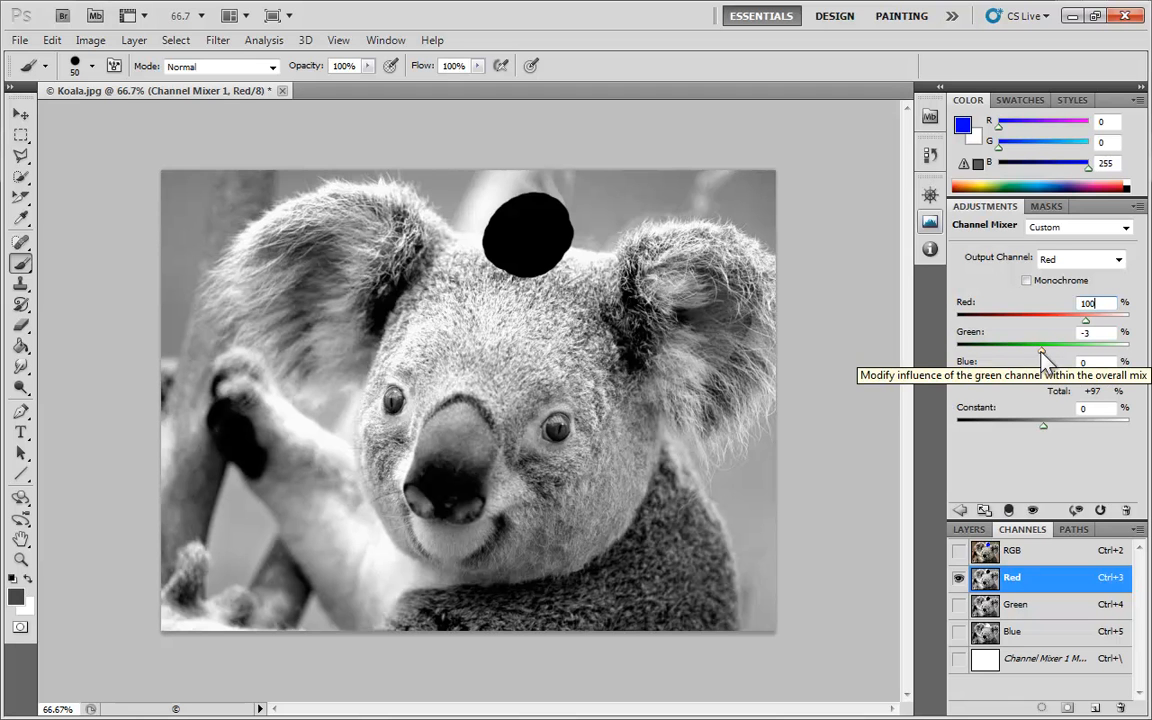
Step: Try lowering the green source of the Red output channel to -7%, and reset it to 0%
mouse_move(1041, 351)
left_mouse_down()
mouse_move(1093, 360)
mouse_move(998, 355)
mouse_move(1057, 358)
mouse_move(1026, 355)
mouse_move(1042, 358)
left_mouse_up()
left_click(1091, 333)
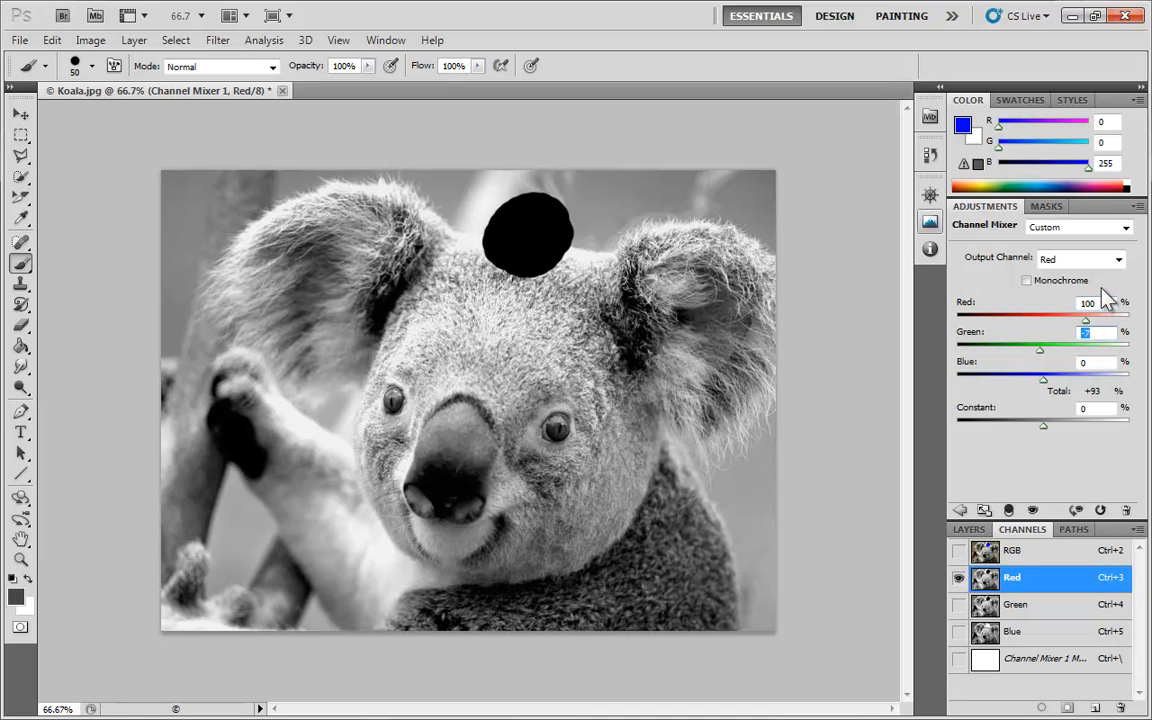
type("0")
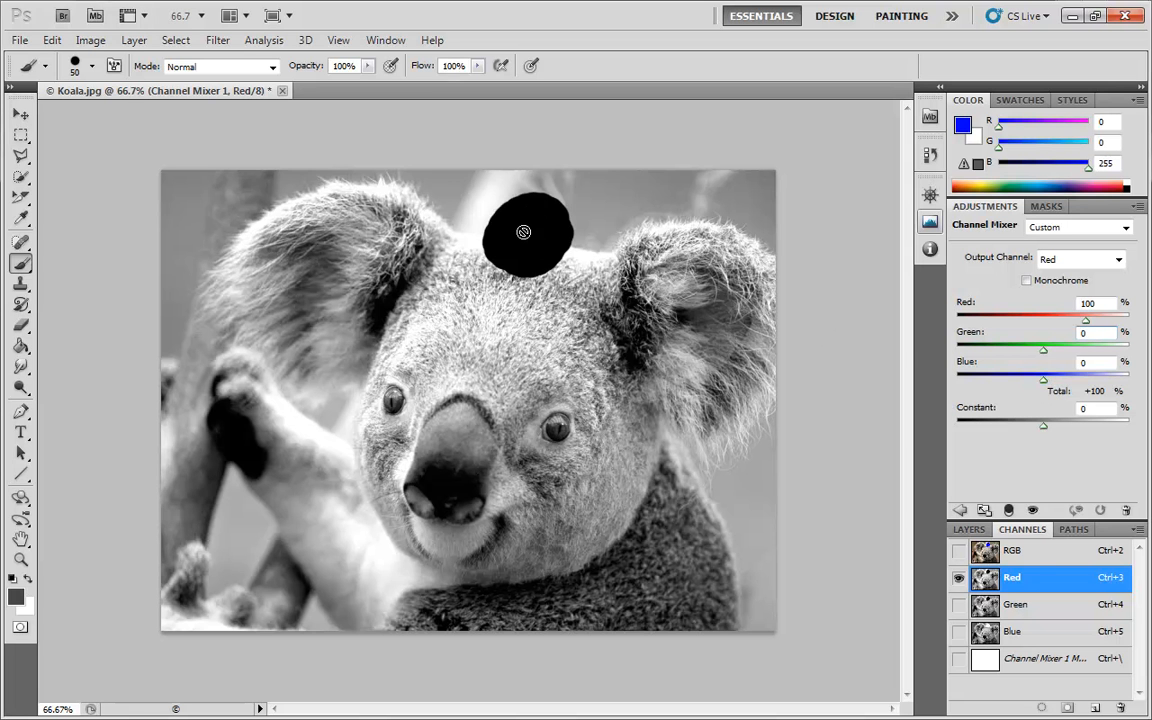
Step: Compare the Blue and Red channels, and adjust the Red output's blue source to +1% and Constant to +18%
left_click(1037, 638)
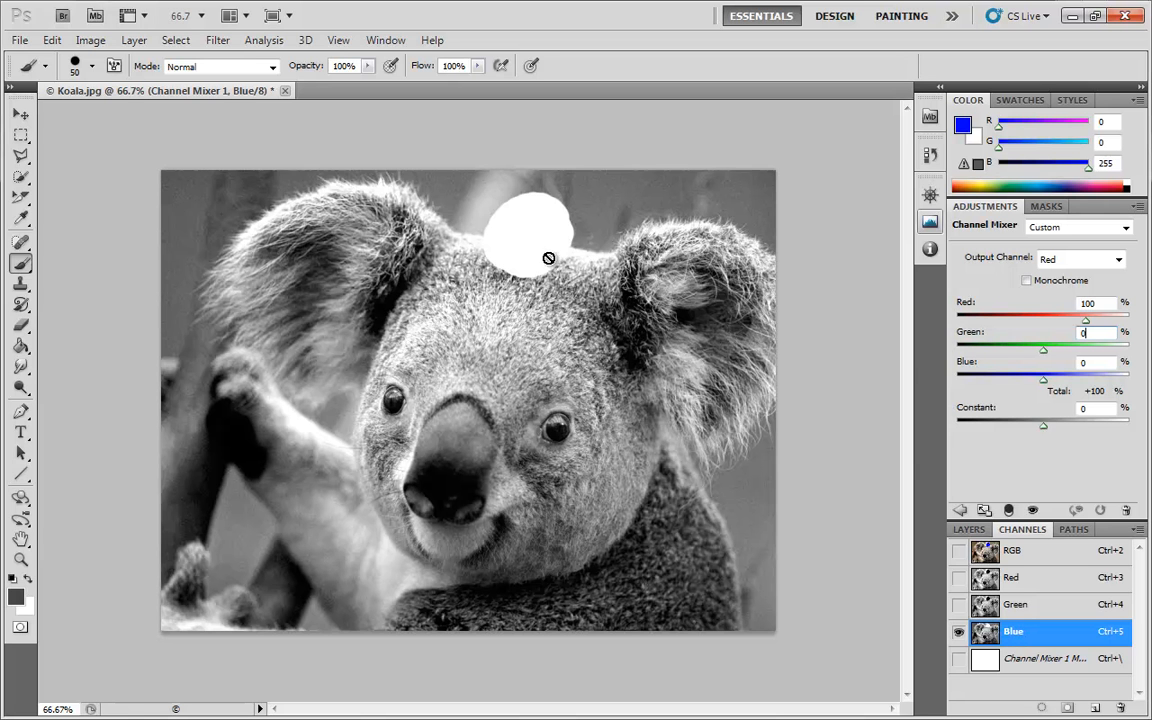
left_click(1037, 589)
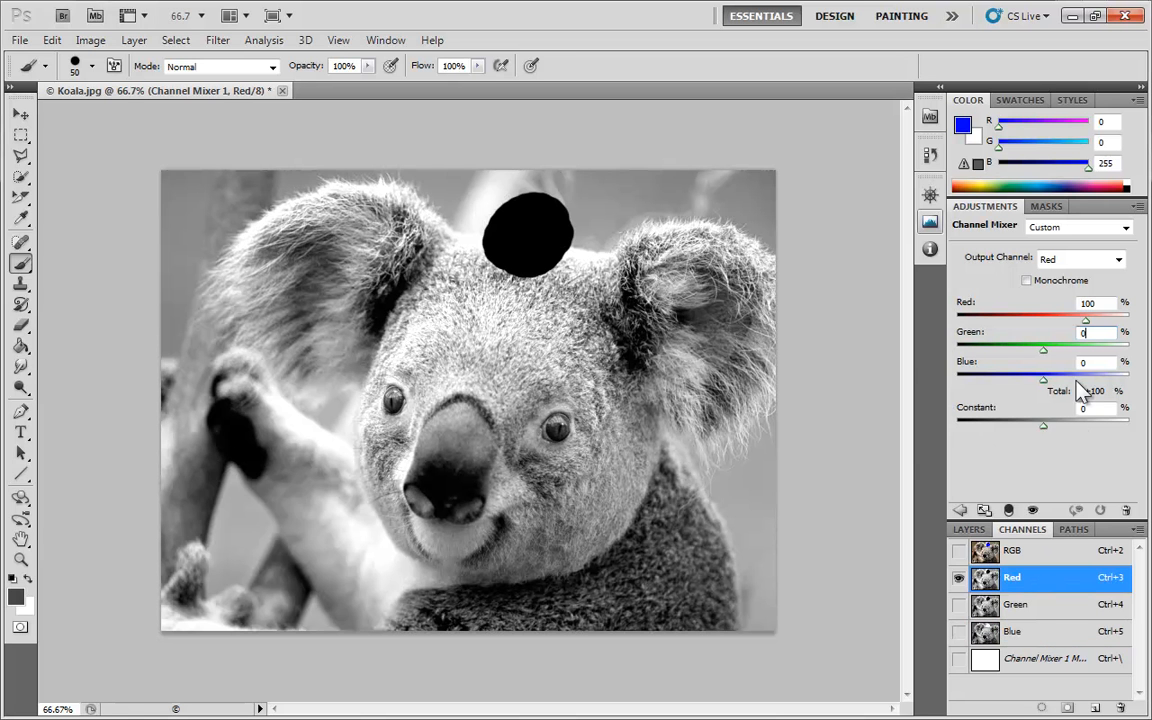
left_click_drag(1045, 383, 1093, 404)
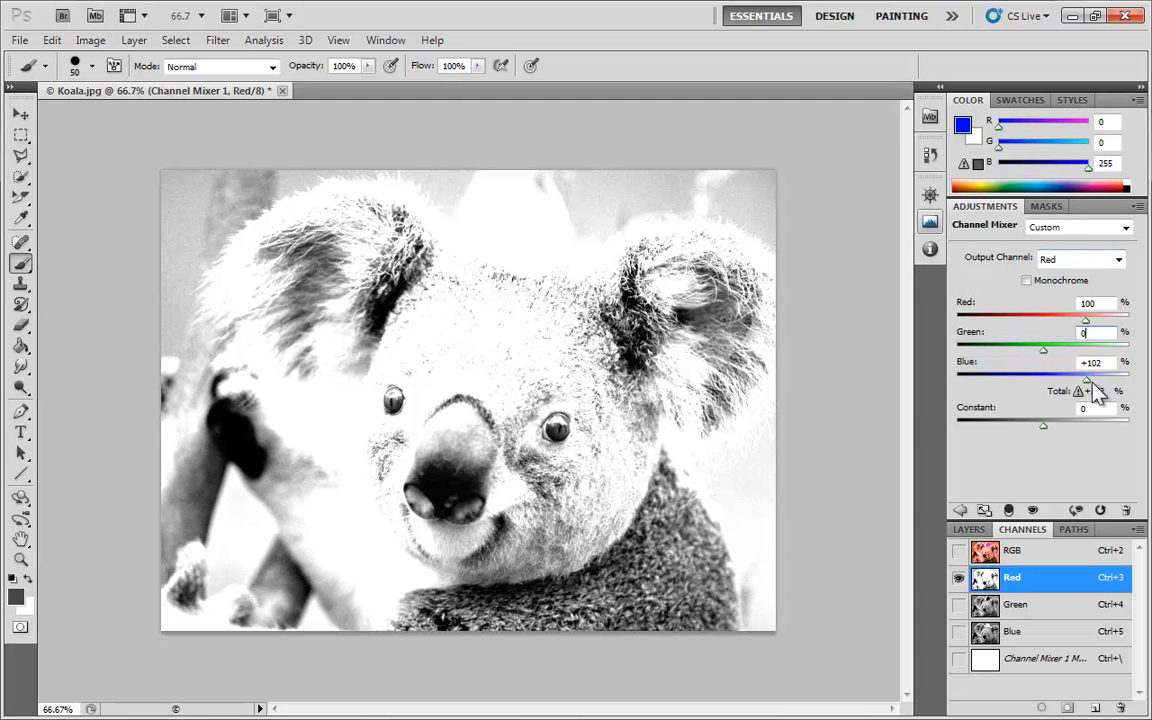
left_click_drag(1097, 392, 1051, 436)
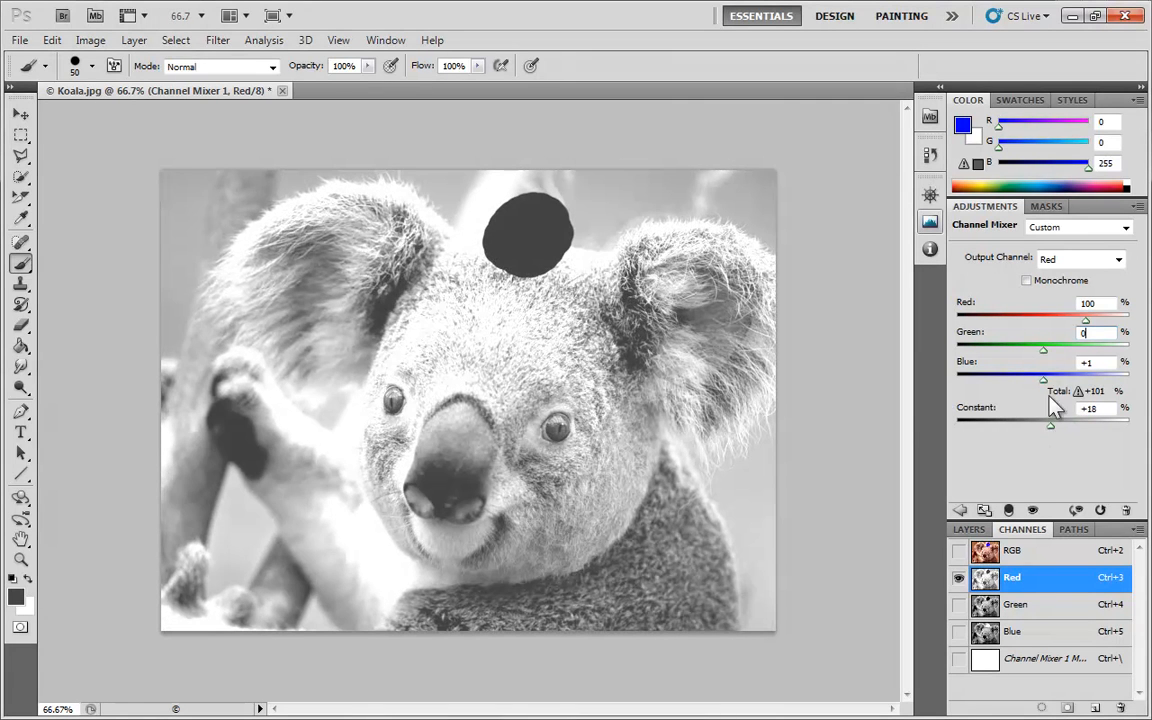
Step: Set the Red output channel's blue source to +22% and red source to +78%, and display the full RGB composite
left_click_drag(1047, 390, 1054, 386)
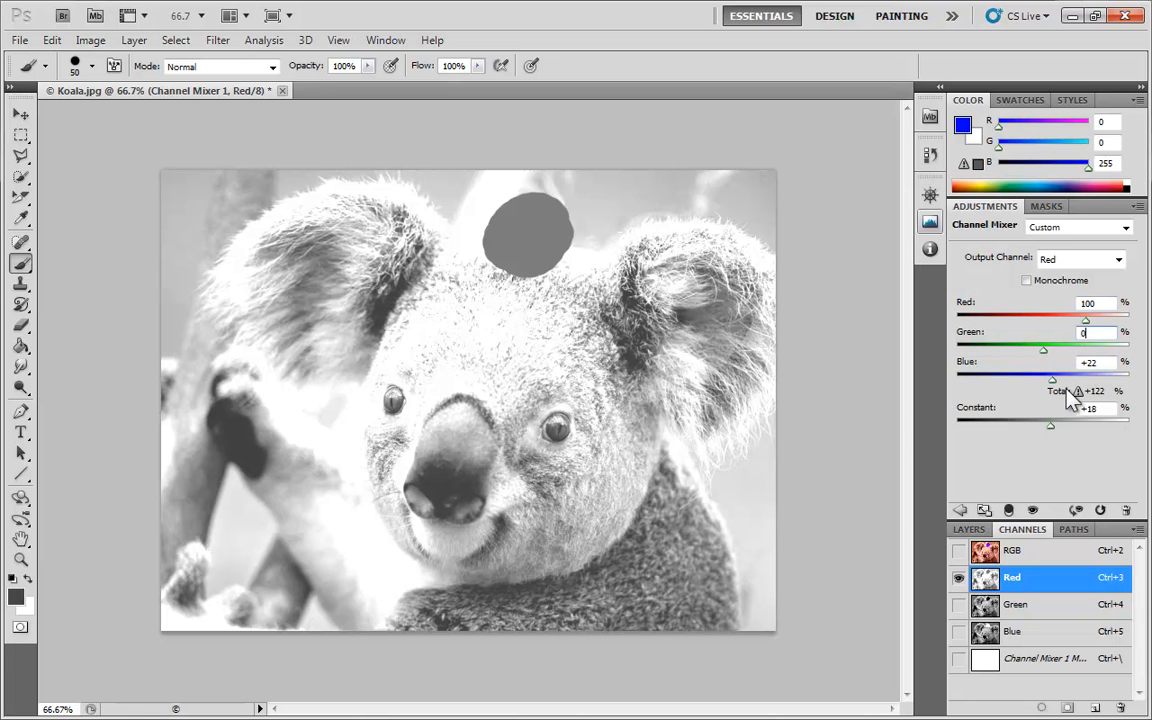
mouse_move(1087, 314)
left_mouse_down()
mouse_move(1073, 318)
mouse_move(1081, 330)
left_mouse_up()
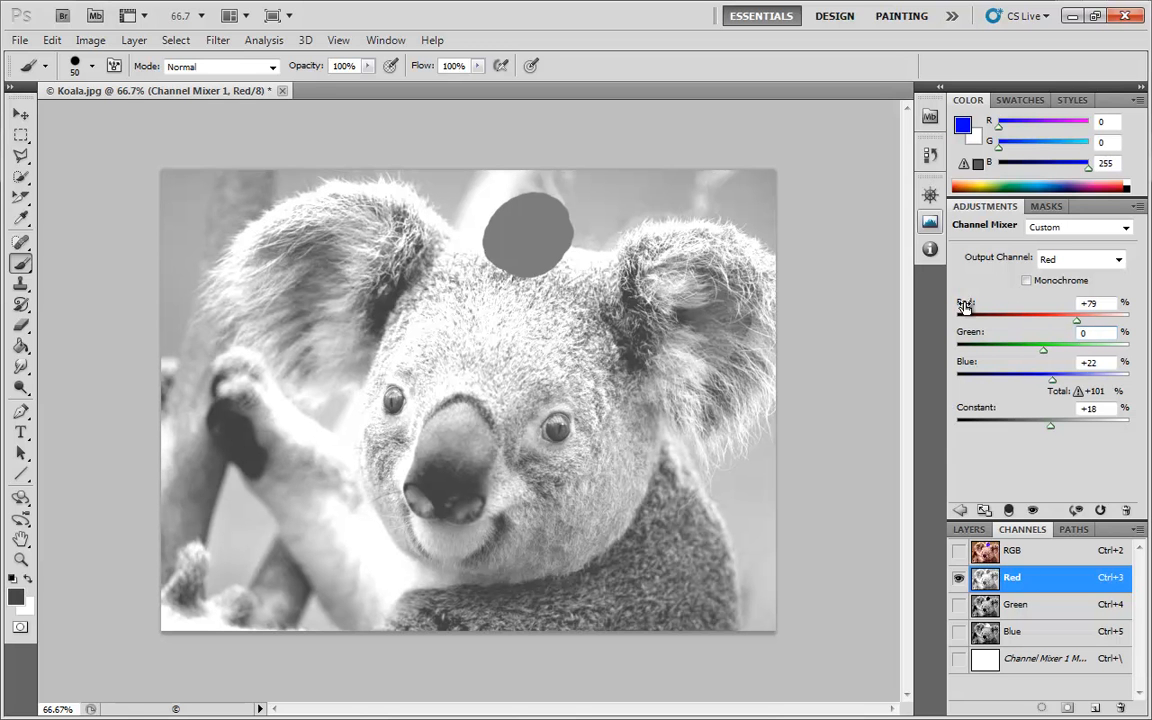
left_click(1097, 332)
left_click(1015, 553)
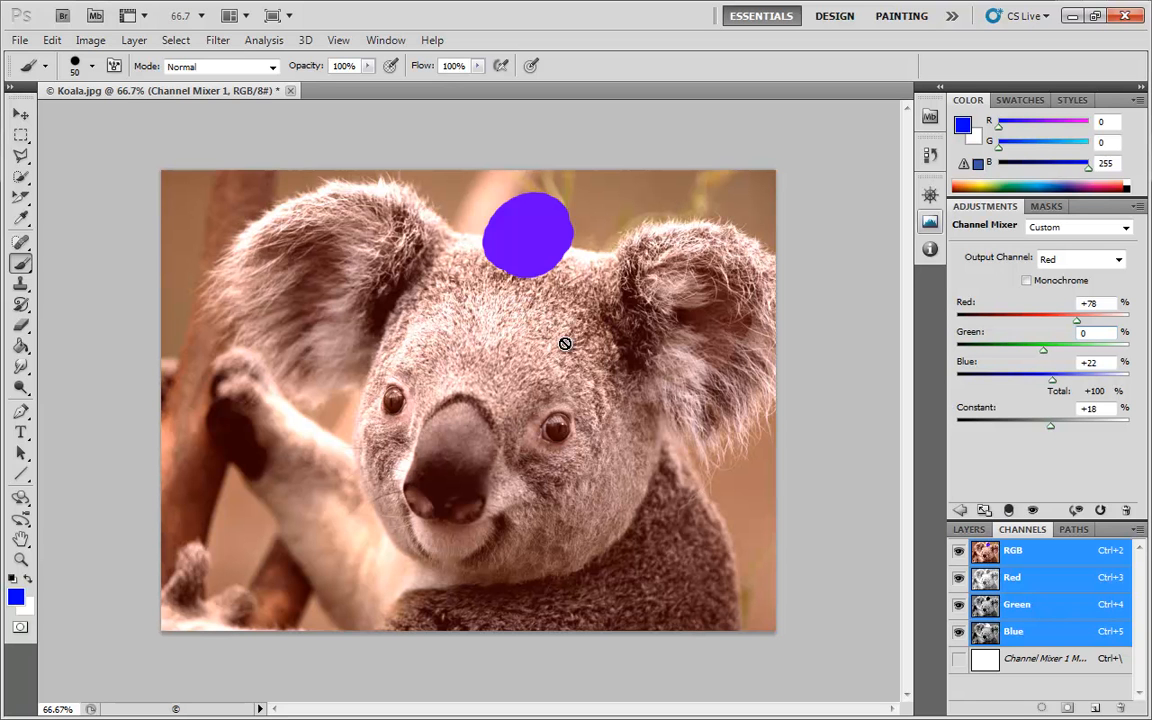
Step: Show the layers, make the Channel Mixer monochrome, and mix the gray output from red +70%, green +28% and blue -14%
left_click(968, 529)
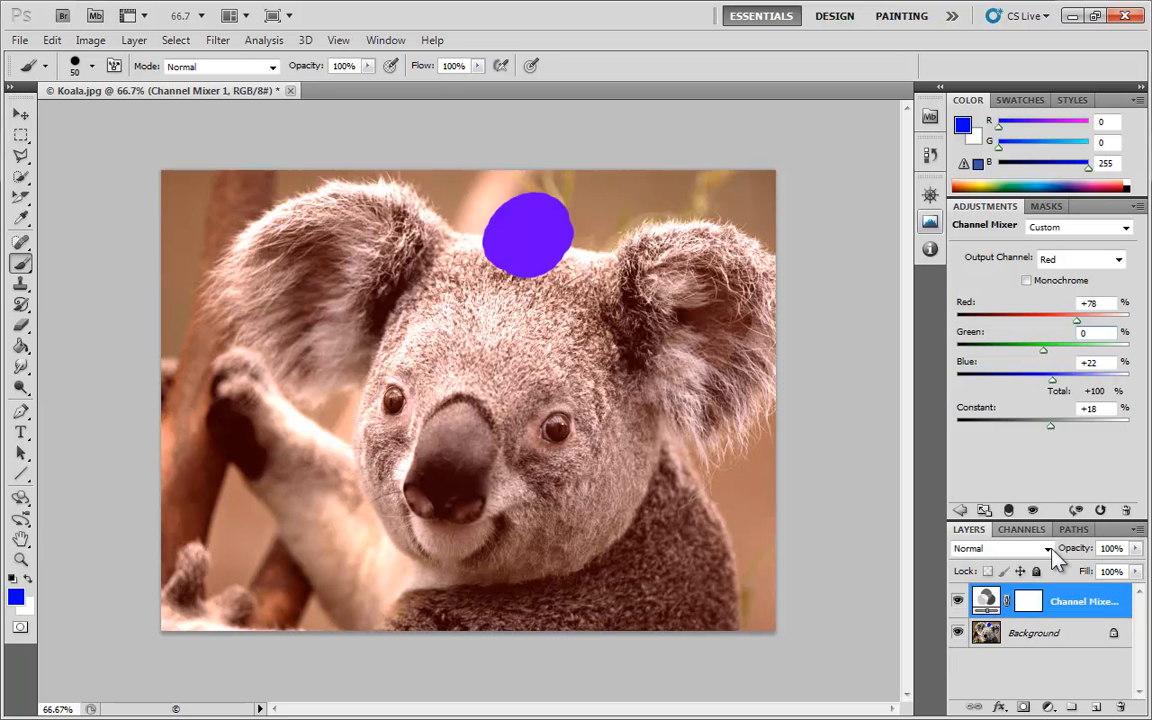
left_click(1046, 284)
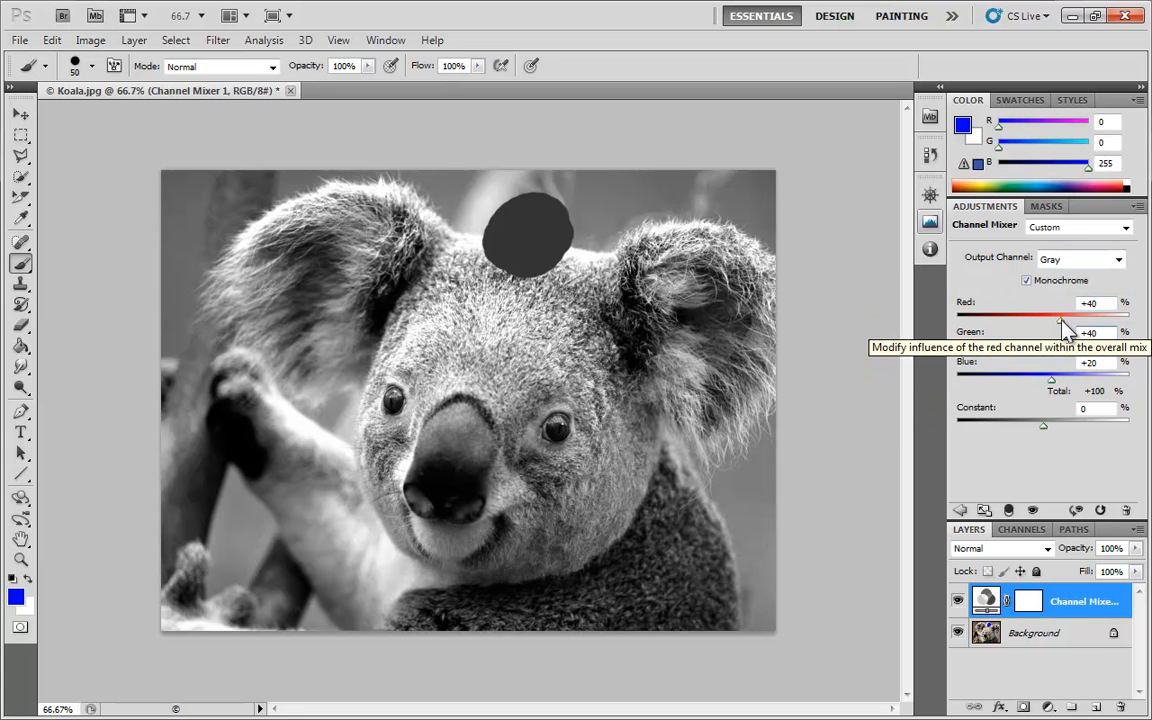
left_click_drag(1062, 321, 1041, 391)
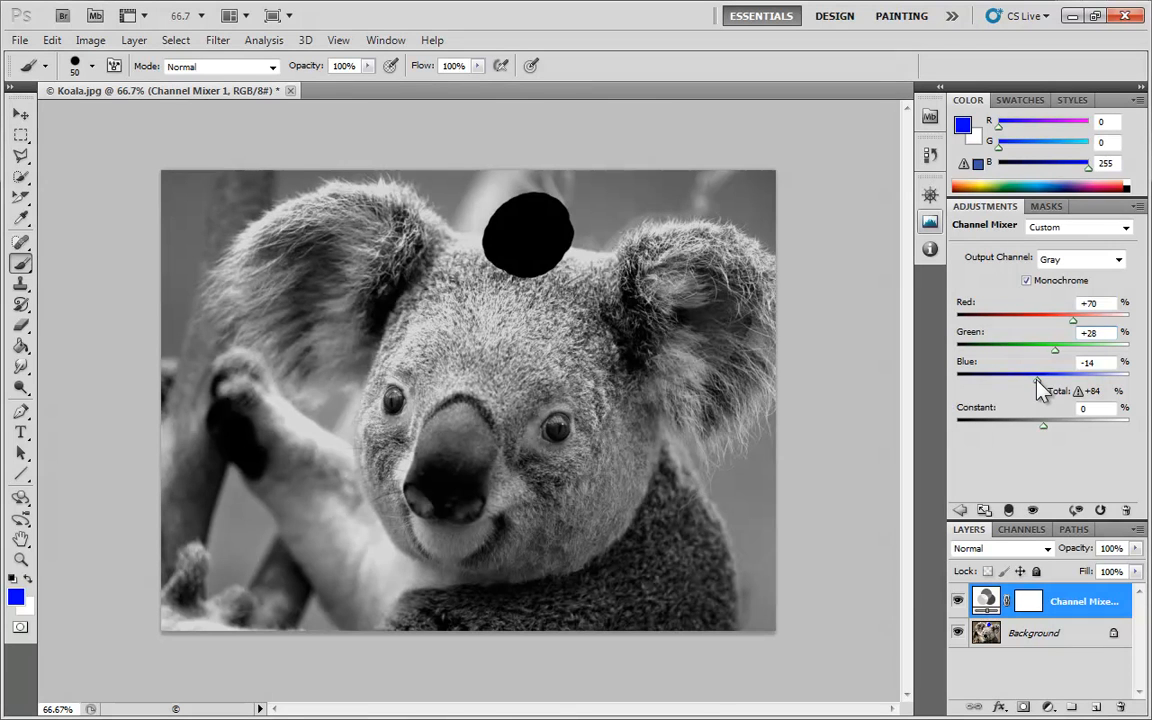
Step: Turn off the monochrome option and lower the Red output channel's red source to +49% to tint the gray image
left_click(1027, 282)
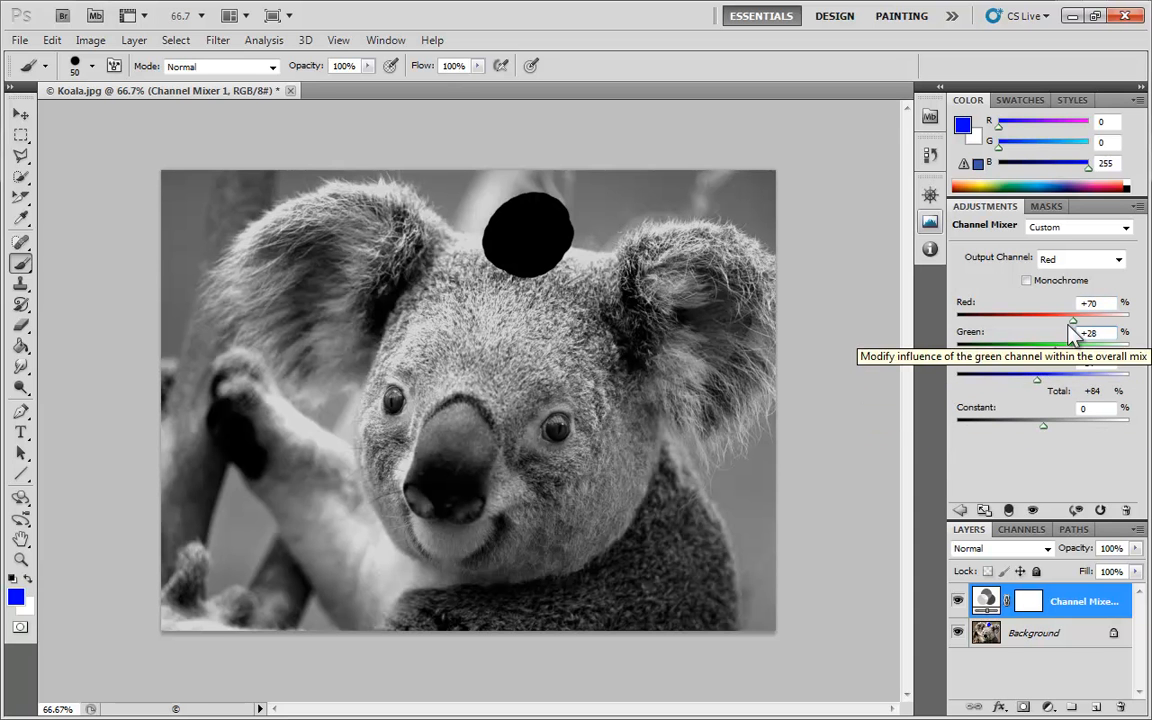
mouse_move(1076, 326)
left_mouse_down()
mouse_move(1046, 326)
mouse_move(1066, 326)
left_mouse_up()
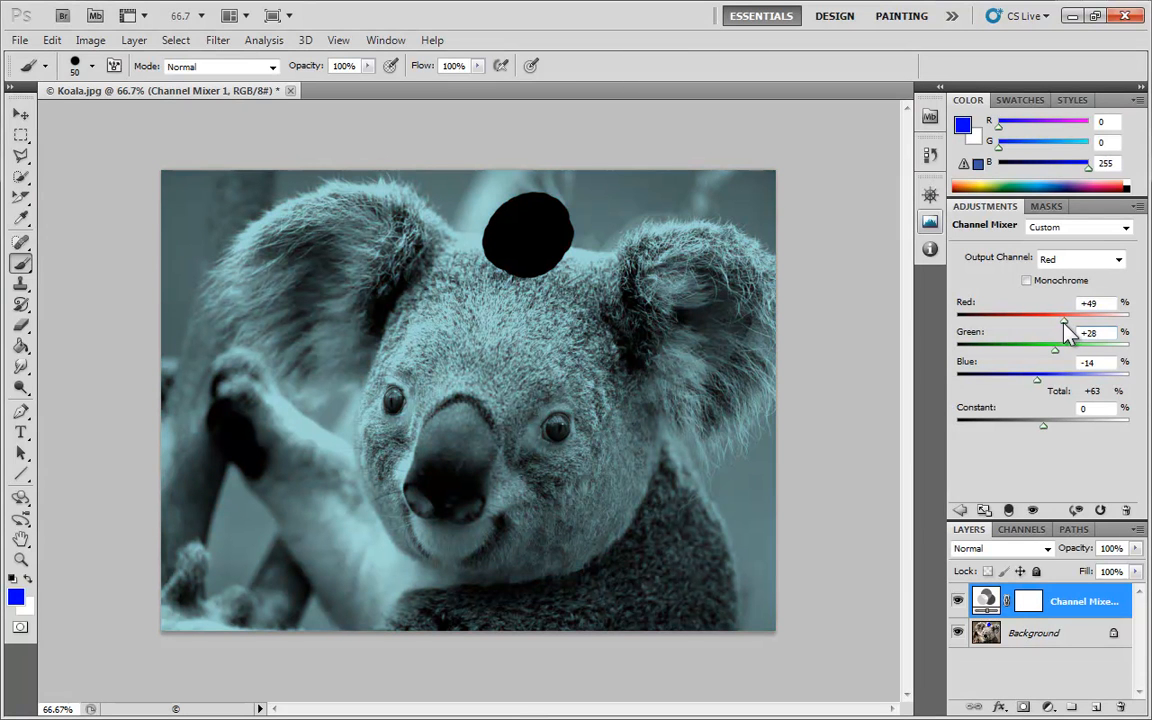
Step: Switch to the Green output channel and set its sources to red -9%, green +87% and blue +5%
left_click(1052, 258)
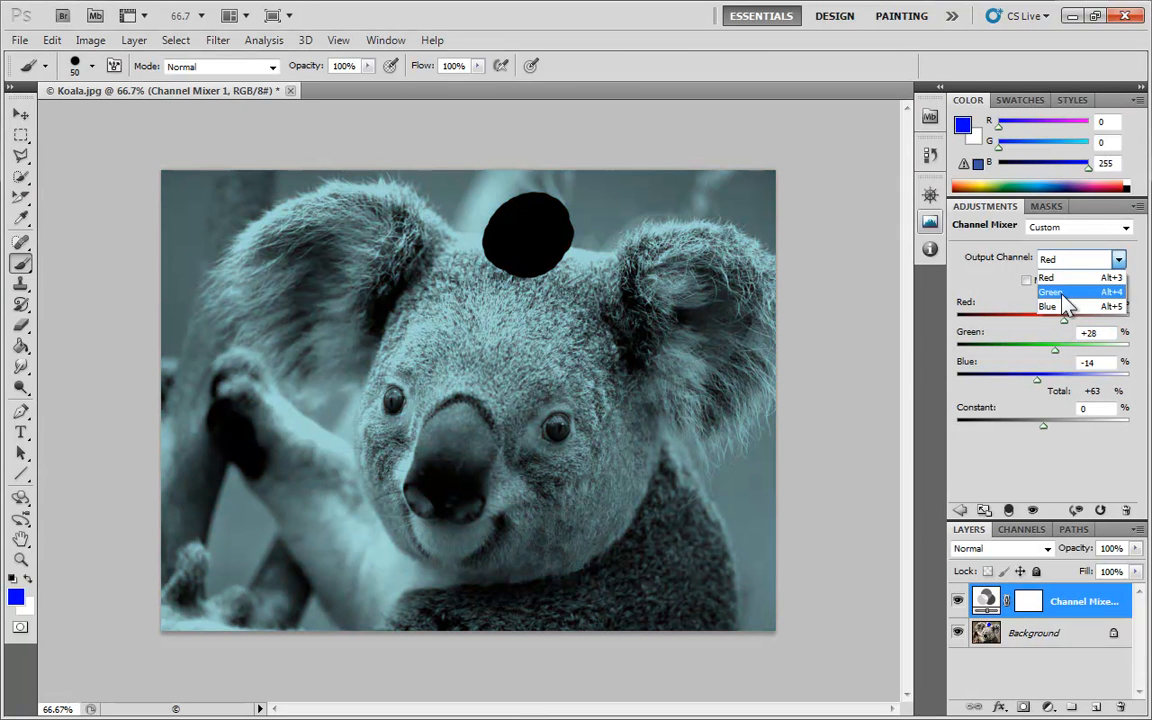
left_click(1050, 284)
left_click_drag(1074, 322, 1049, 391)
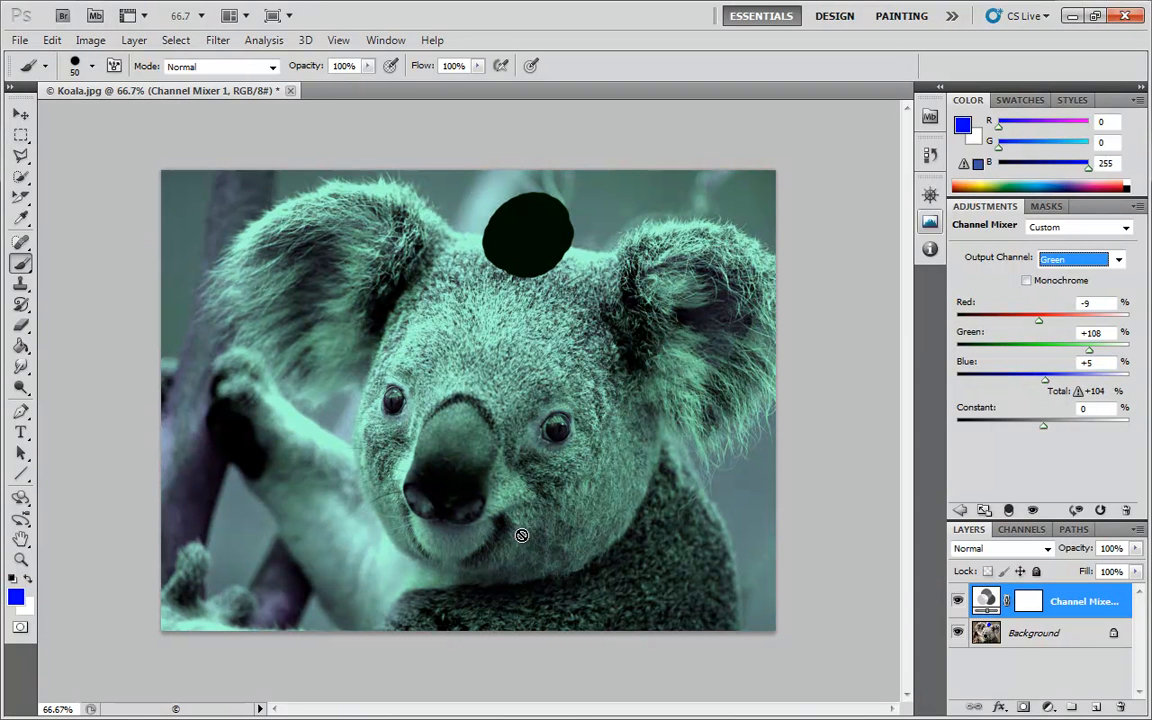
left_click_drag(1089, 350, 1080, 352)
Step: Switch to the Blue output channel and lower its red source to +39%
left_click(1077, 262)
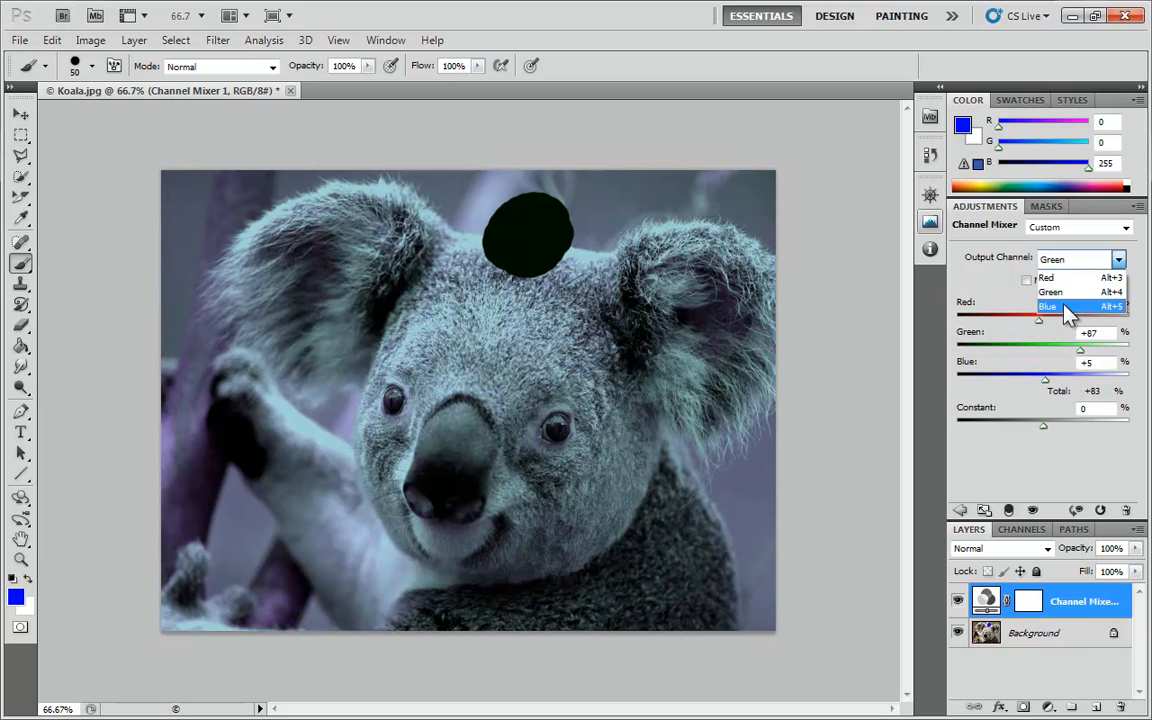
left_click(1005, 312)
mouse_move(1062, 321)
left_mouse_down()
mouse_move(1026, 327)
mouse_move(1062, 327)
mouse_move(1052, 316)
left_mouse_up()
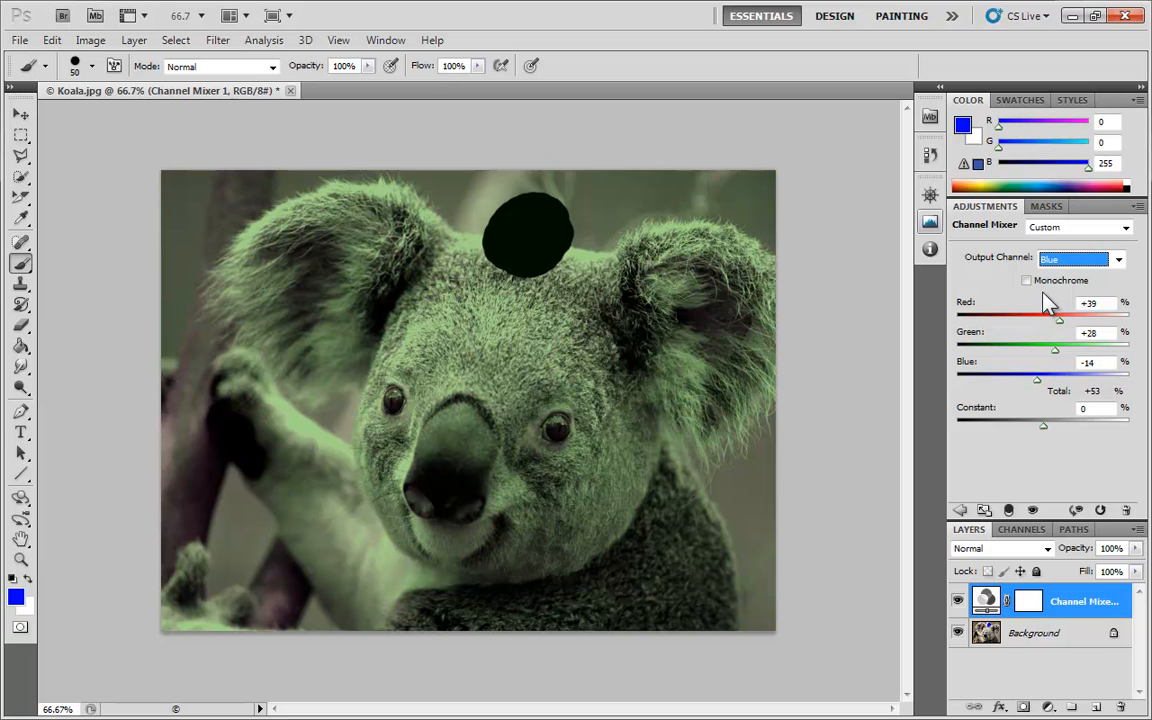